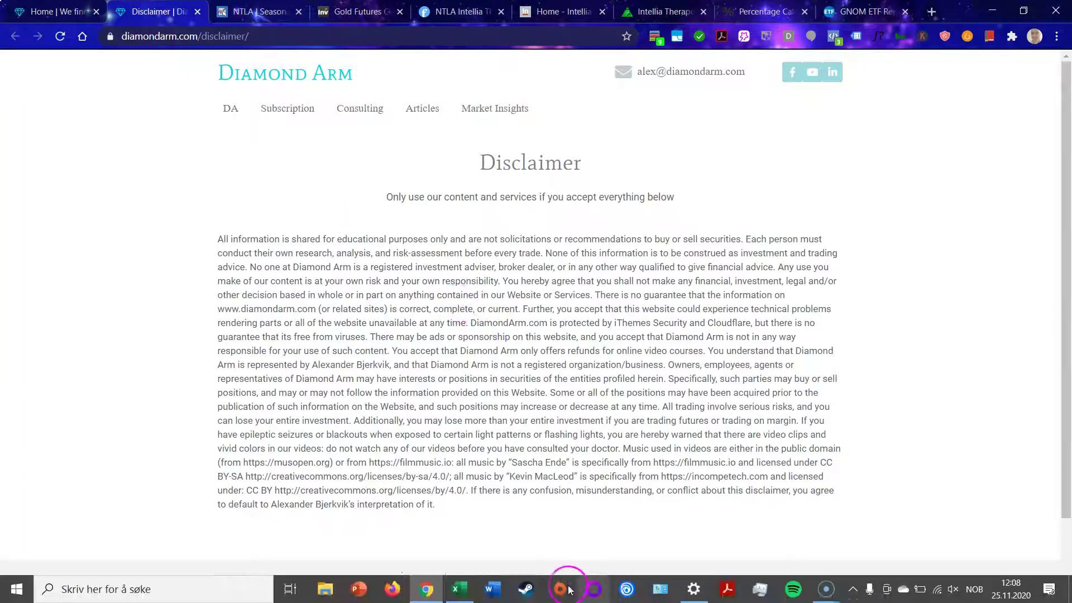
Step: Switch to the Newsletter workbook in Excel and compare Genetic Engineering's 52-week-low performance with the S&P500 in the Megatrends table
click(457, 596)
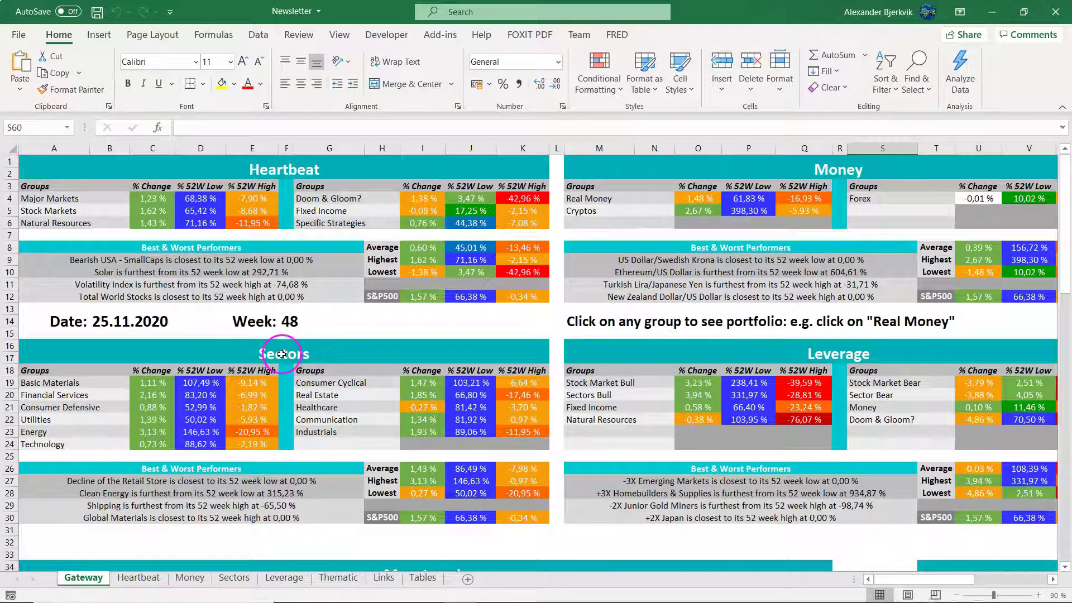
scroll(320, 337, down, 6)
scroll(320, 337, down, 3)
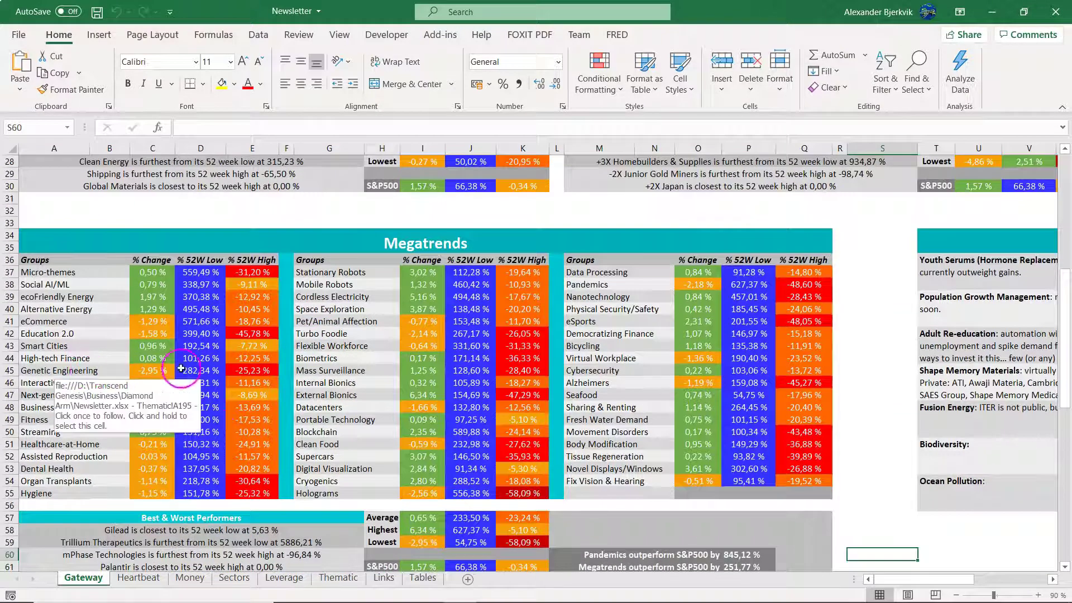
click(209, 371)
scroll(207, 379, down, 1)
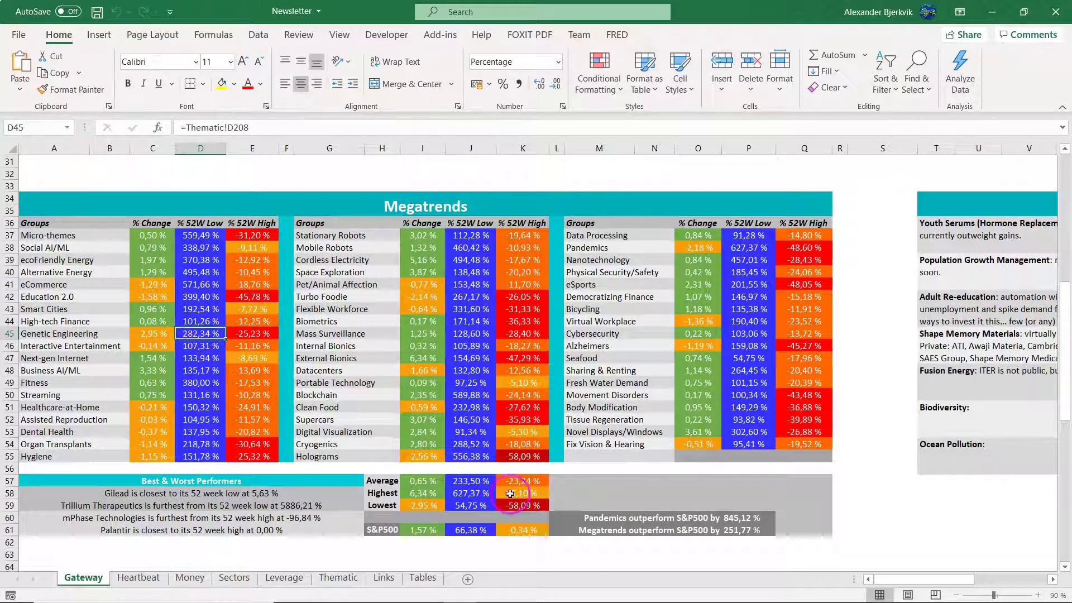
click(472, 529)
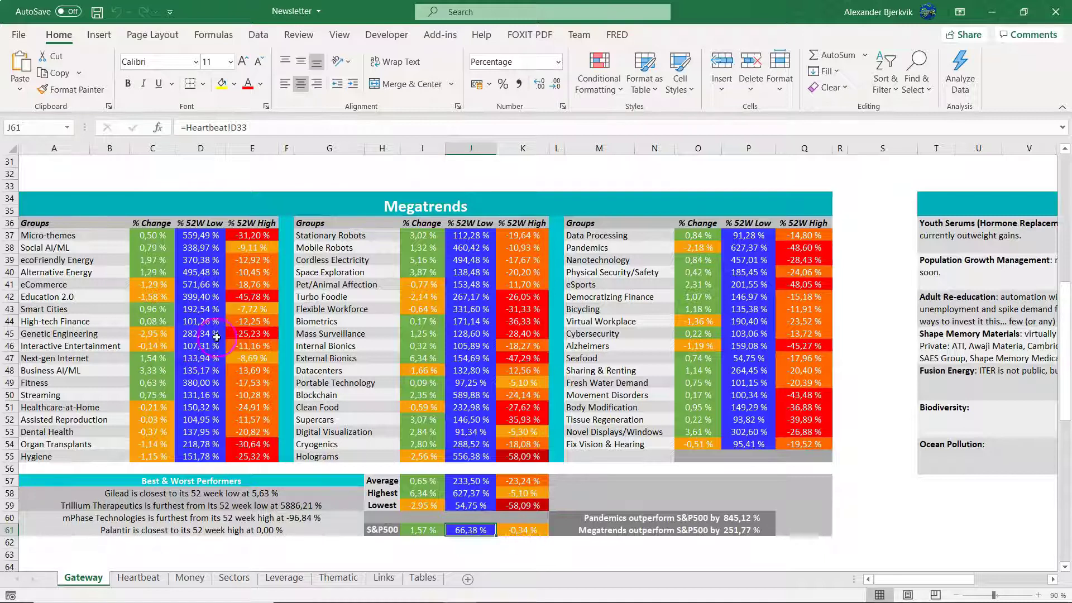
Step: Open the Genetic Engineering portfolio and review Intellia Therapeutics' specifics and its performance against the 52-week low and high
click(83, 335)
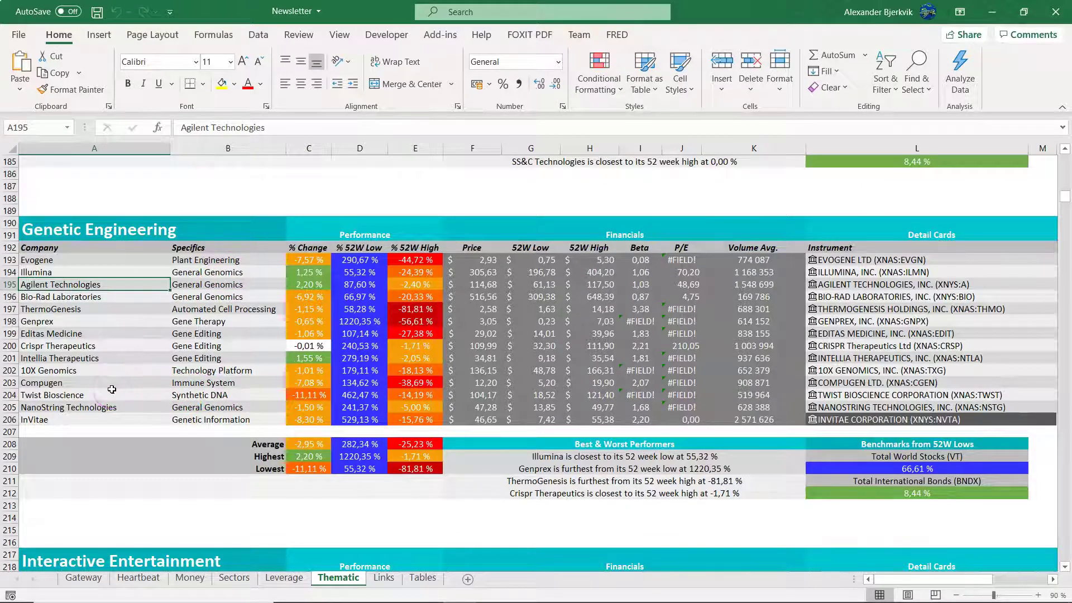
click(83, 357)
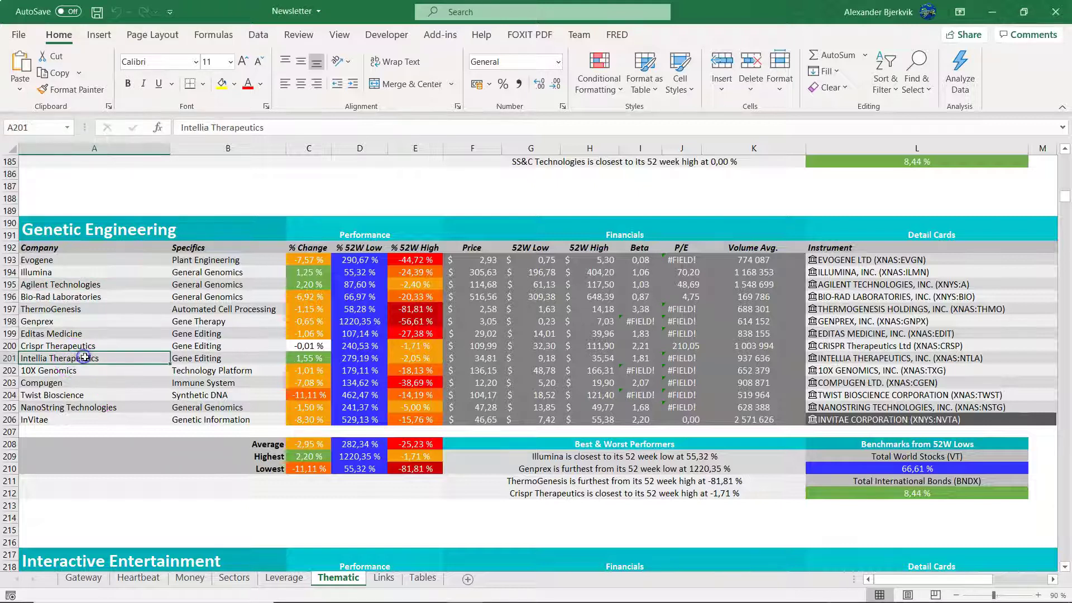
click(193, 361)
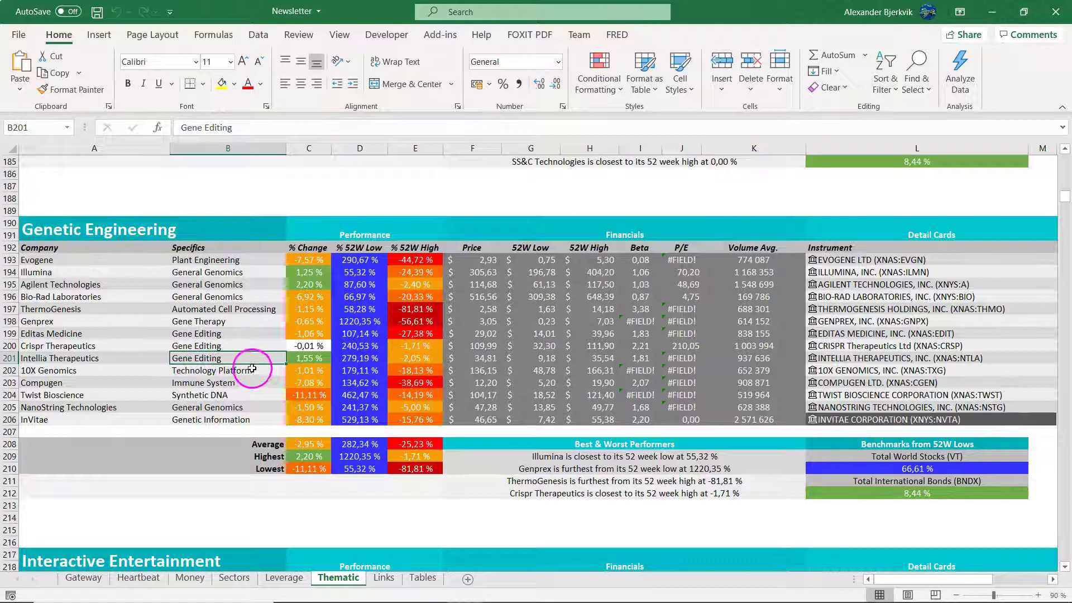
click(356, 359)
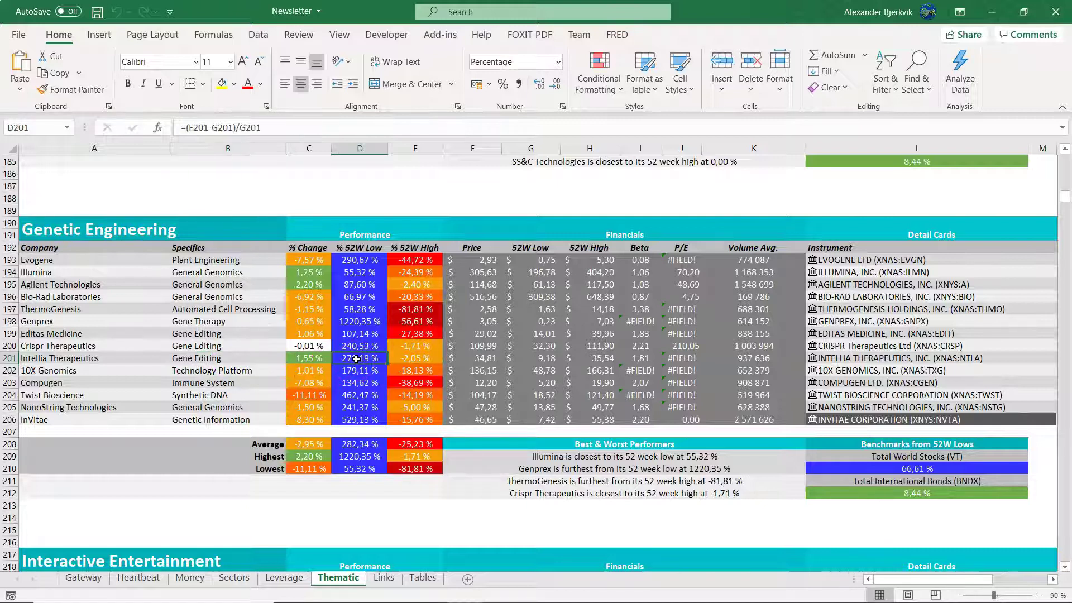
click(409, 359)
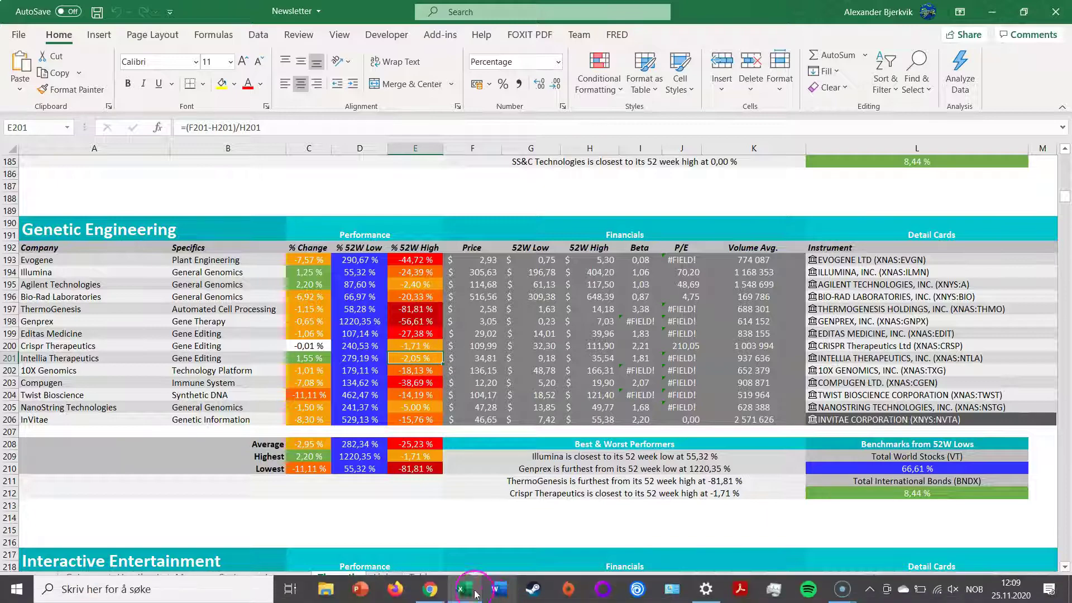
Step: Switch to Chrome and review the recent milestone, overview and pipeline sections on the Intellia Therapeutics homepage
click(431, 588)
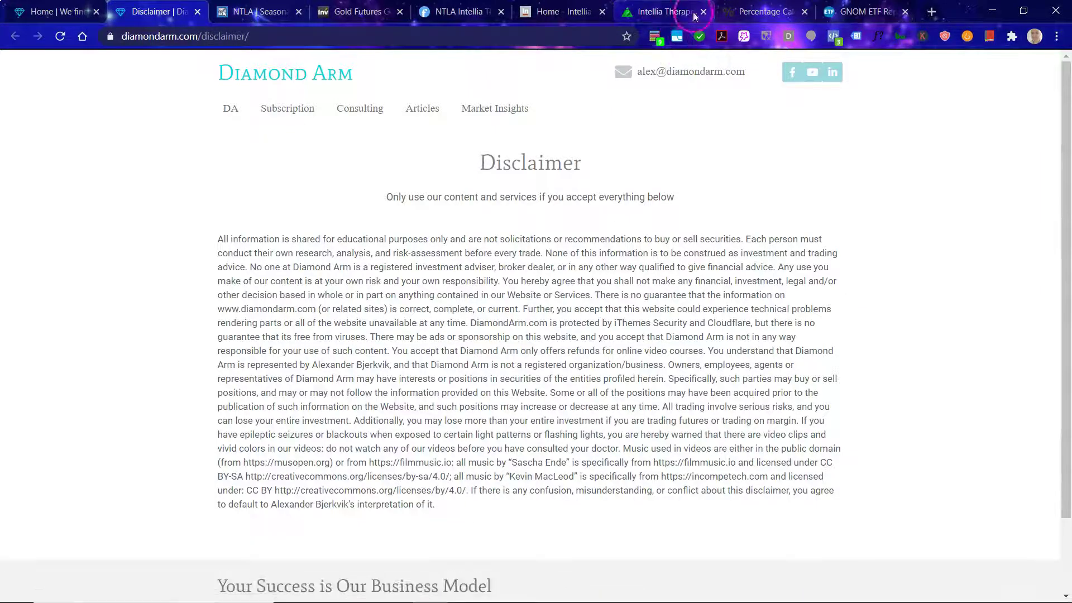
click(561, 12)
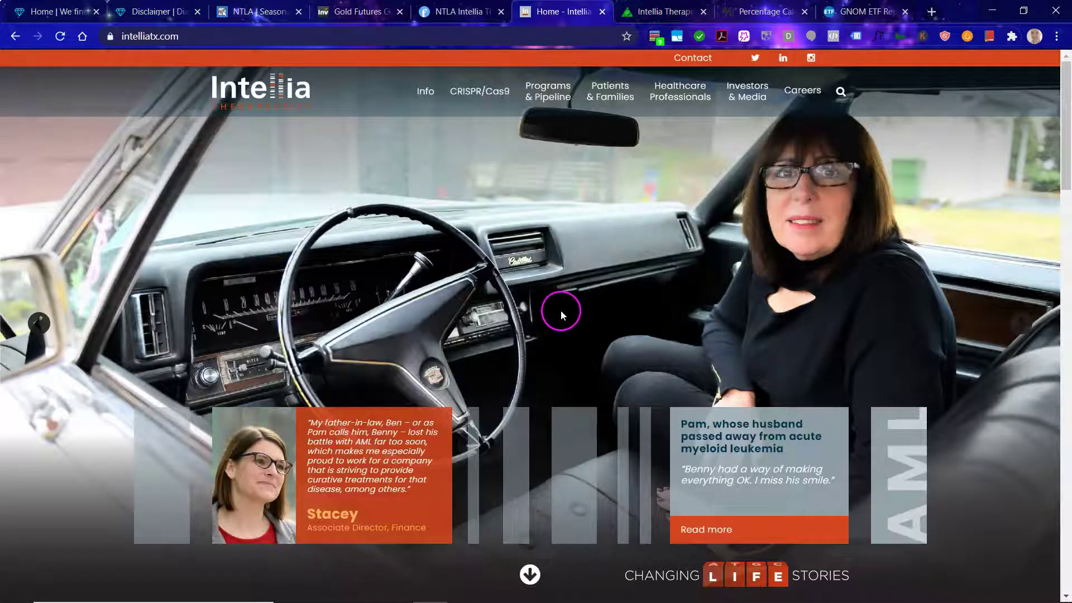
scroll(561, 313, down, 7)
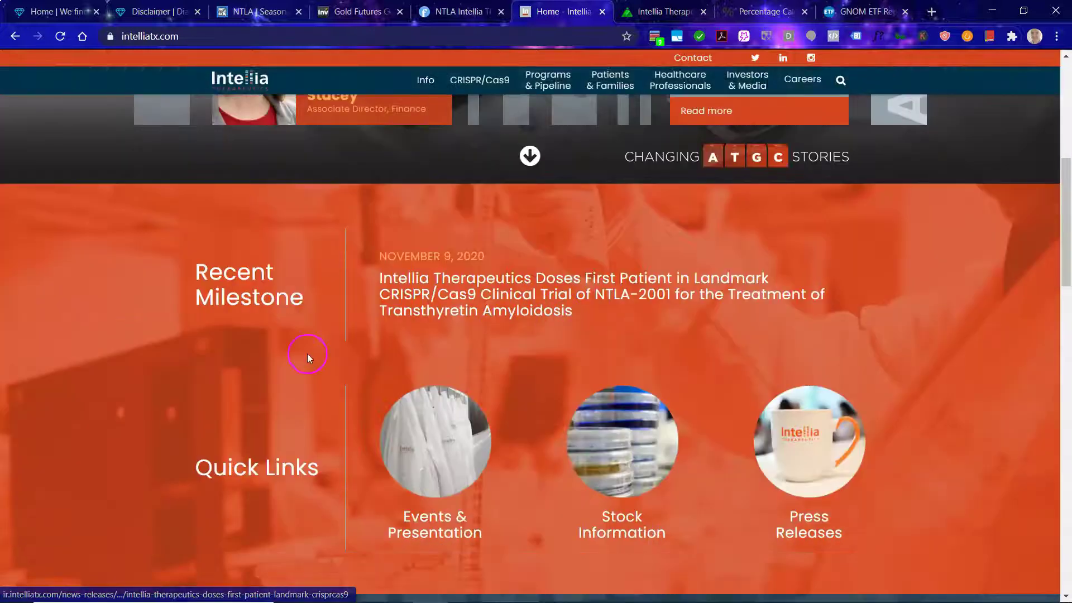
scroll(454, 327, down, 6)
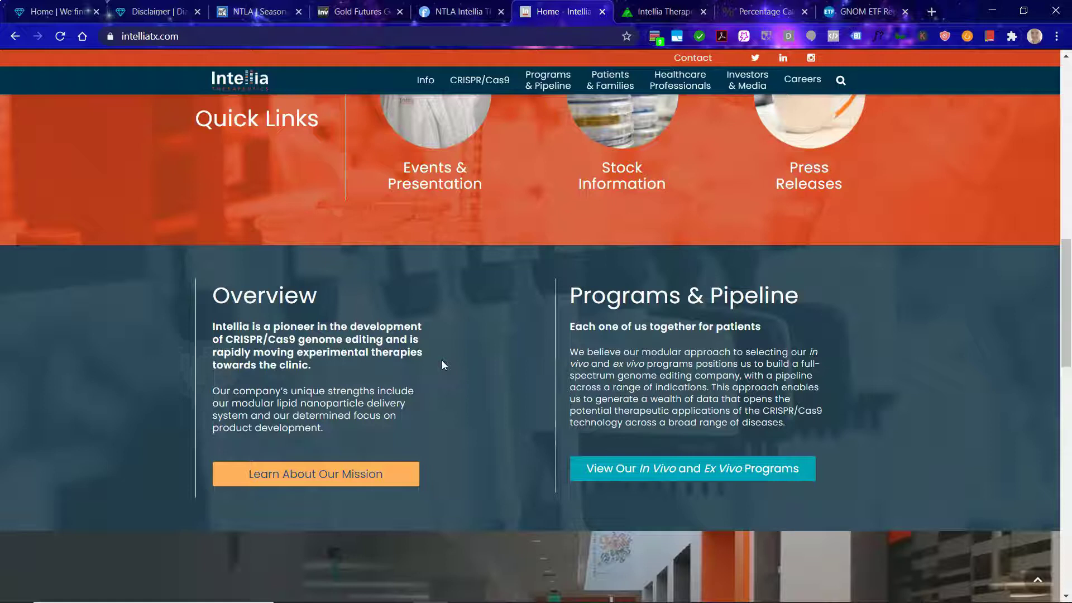
Step: Check the NTLA seasonality chart on StockCharts and show the weekly NTLA chart on Investing.com in full screen
click(258, 12)
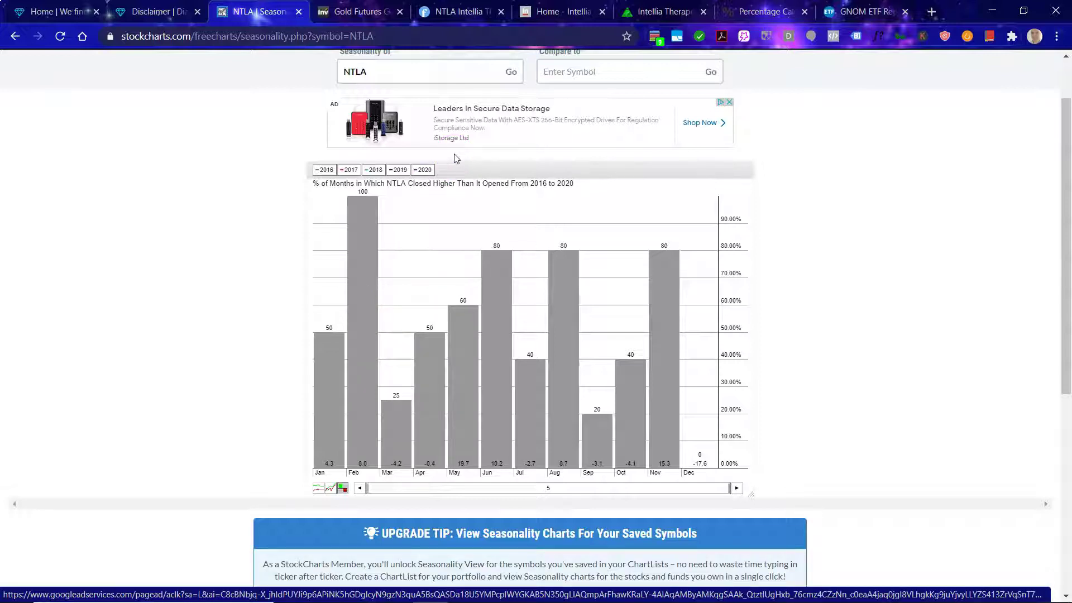
click(360, 11)
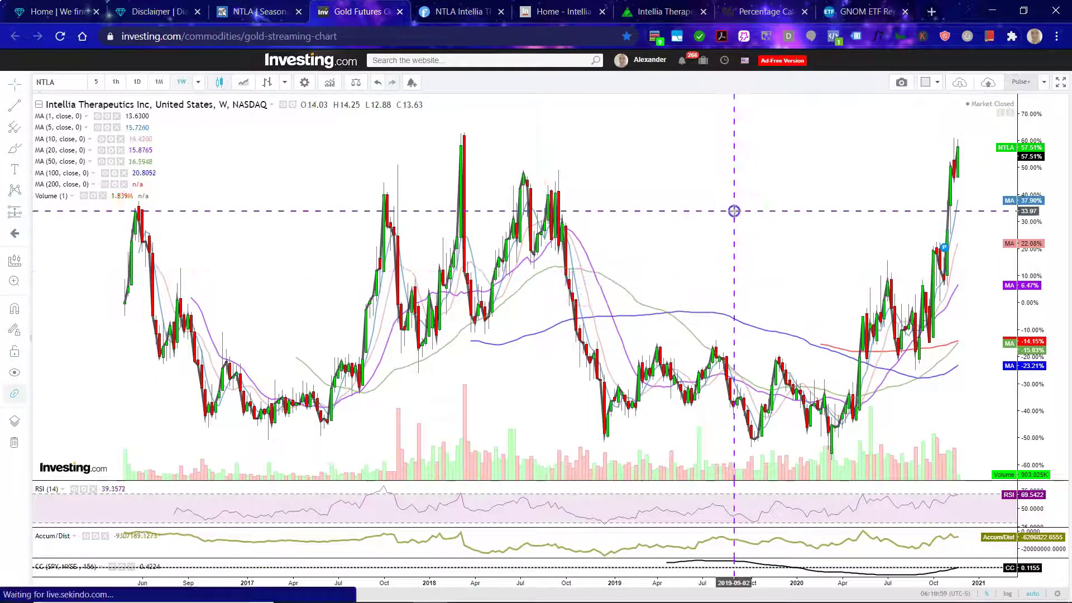
key(F11)
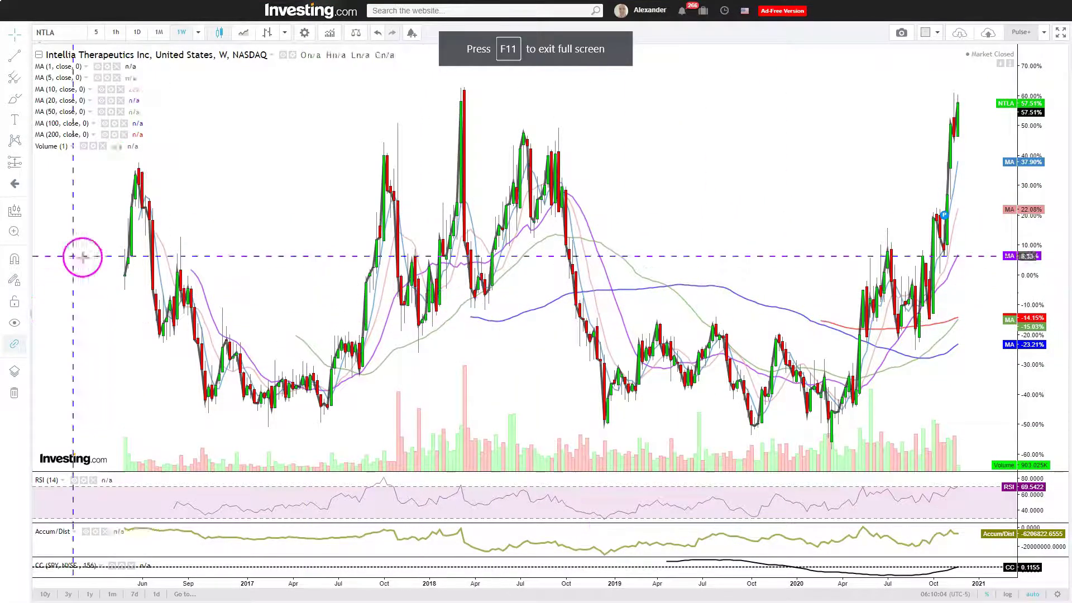
Step: Measure the rise from the December 2017 low to the March 2018 peak and the following drop with Date and Price Range
click(24, 163)
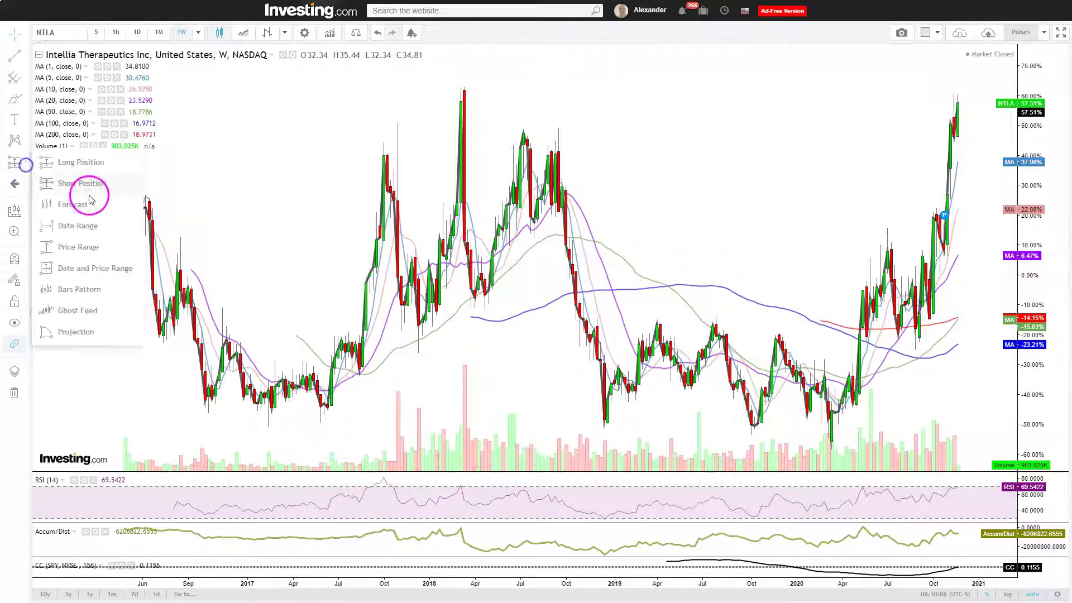
click(112, 268)
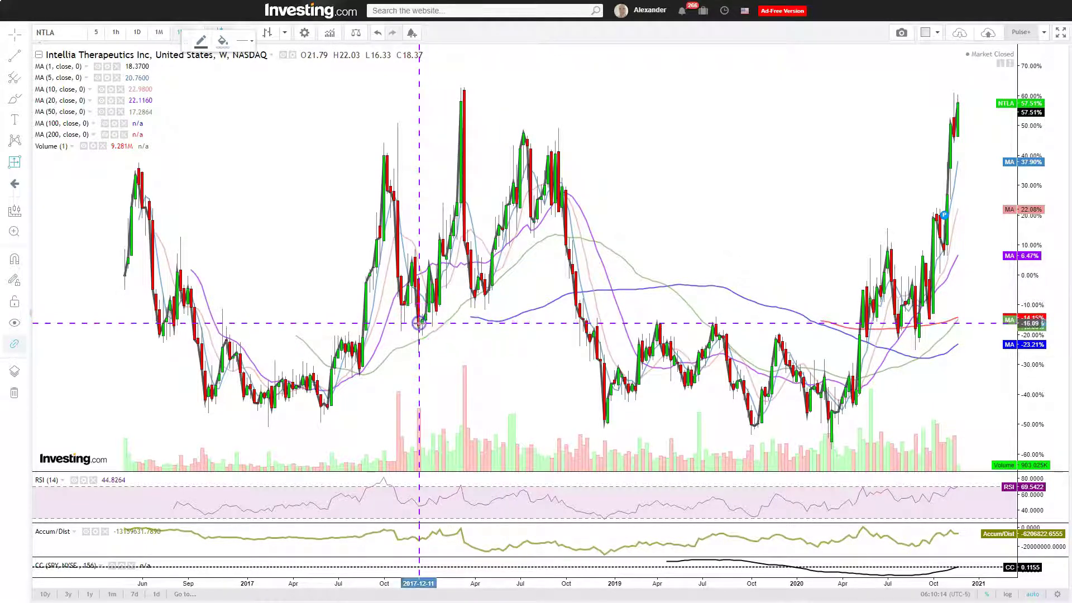
drag(419, 323, 464, 88)
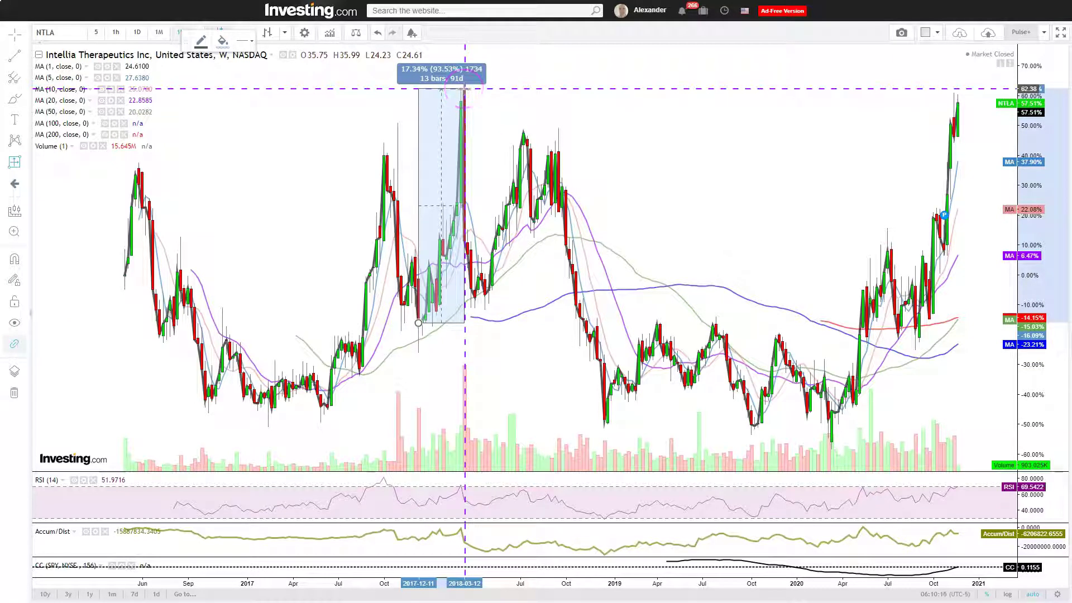
click(465, 88)
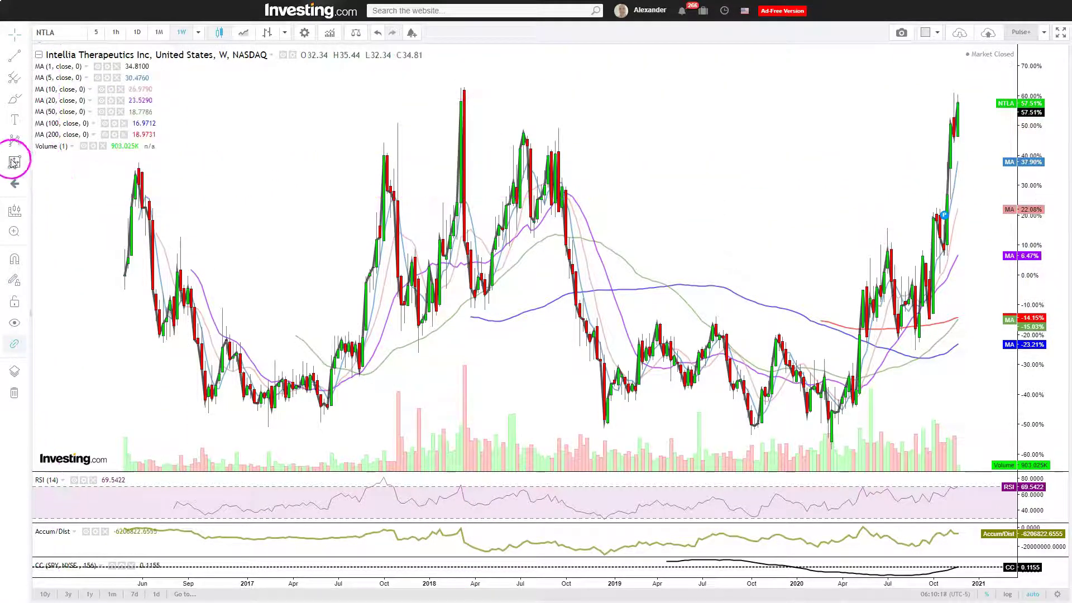
drag(464, 88, 486, 307)
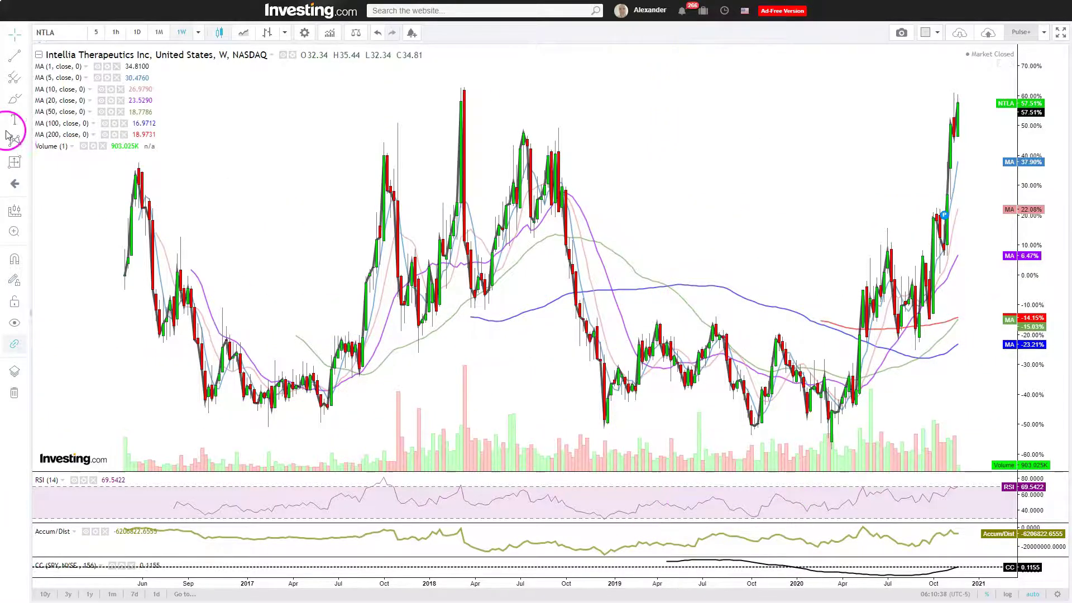
Step: Overlay Time Cycles on the price chart spanning about June to October 2019, and delete them
click(26, 143)
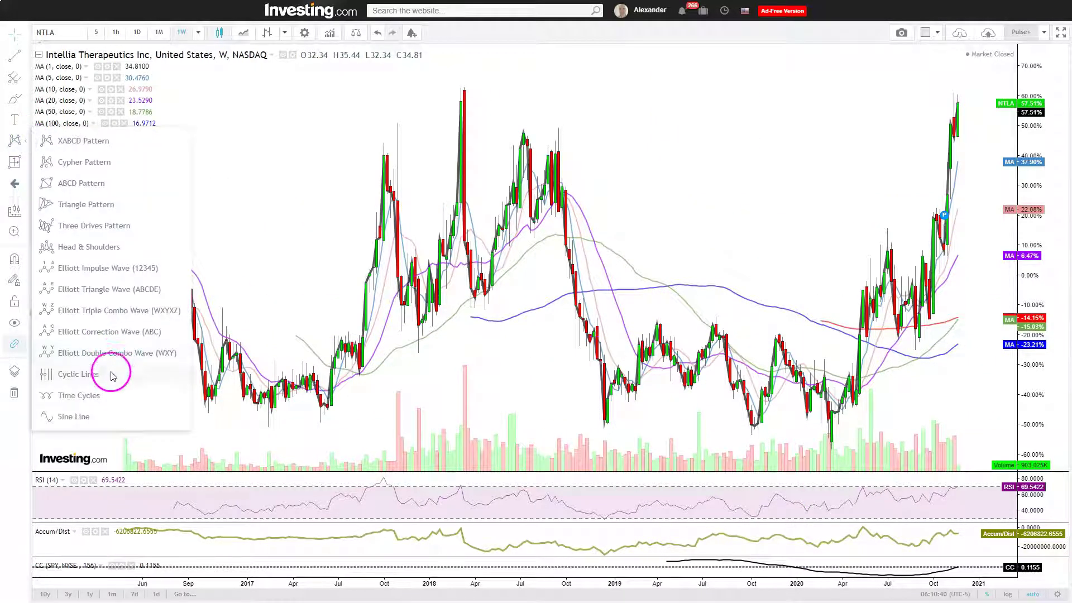
click(110, 417)
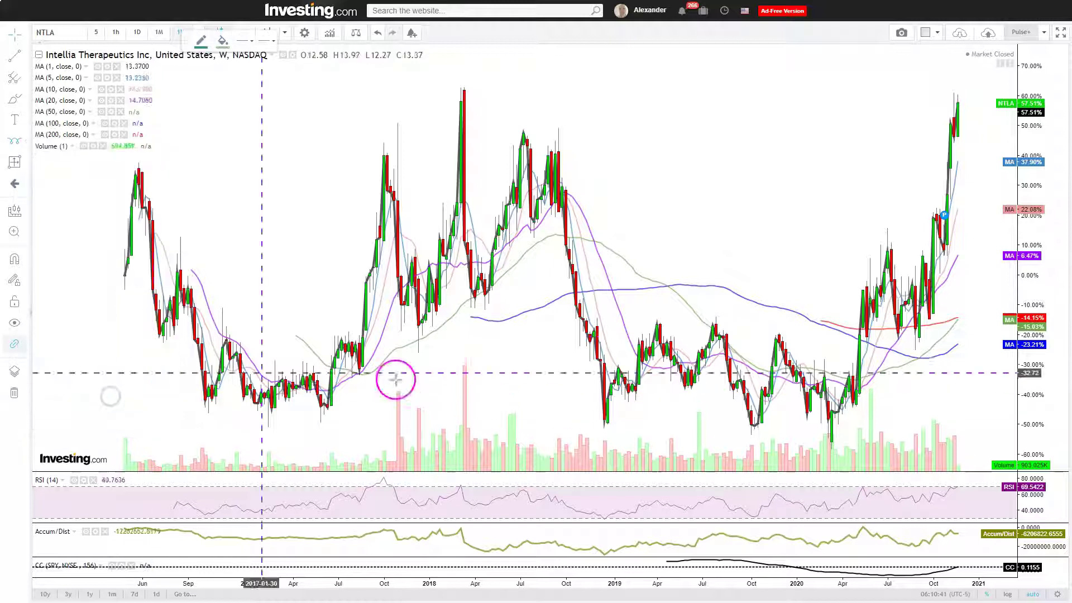
click(688, 383)
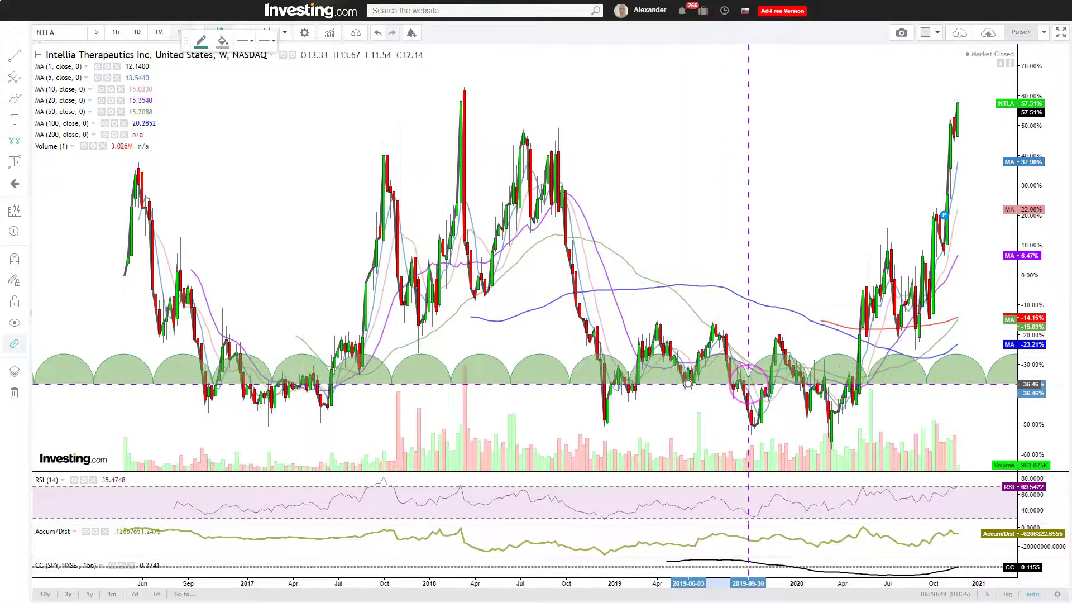
click(755, 383)
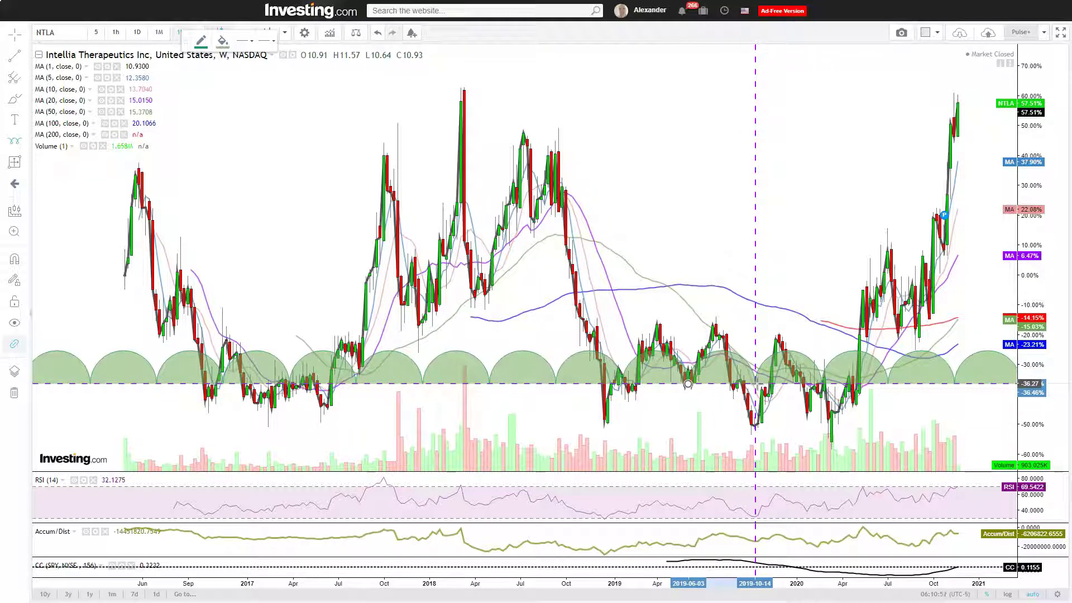
key(Delete)
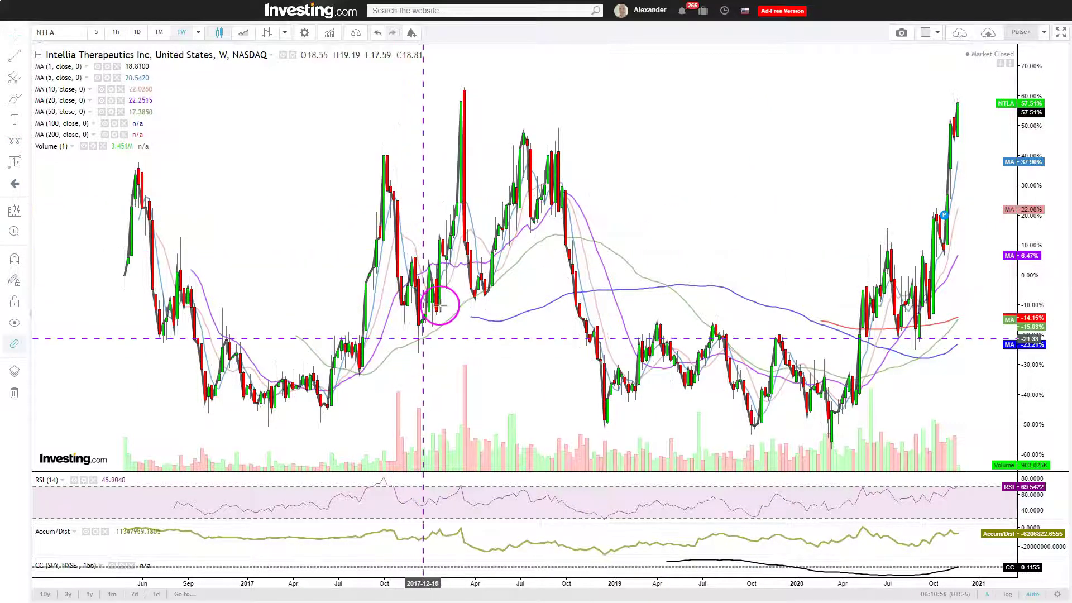
Step: Try Time Cycles on the chart starting at the December 2017 low and spanning to about May 2018
click(16, 143)
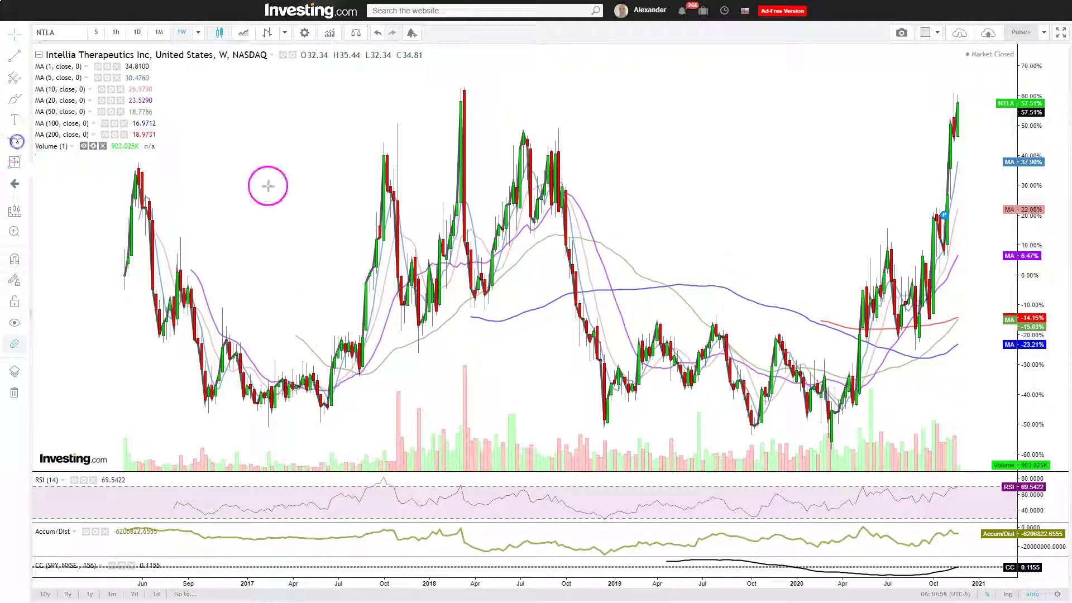
click(426, 318)
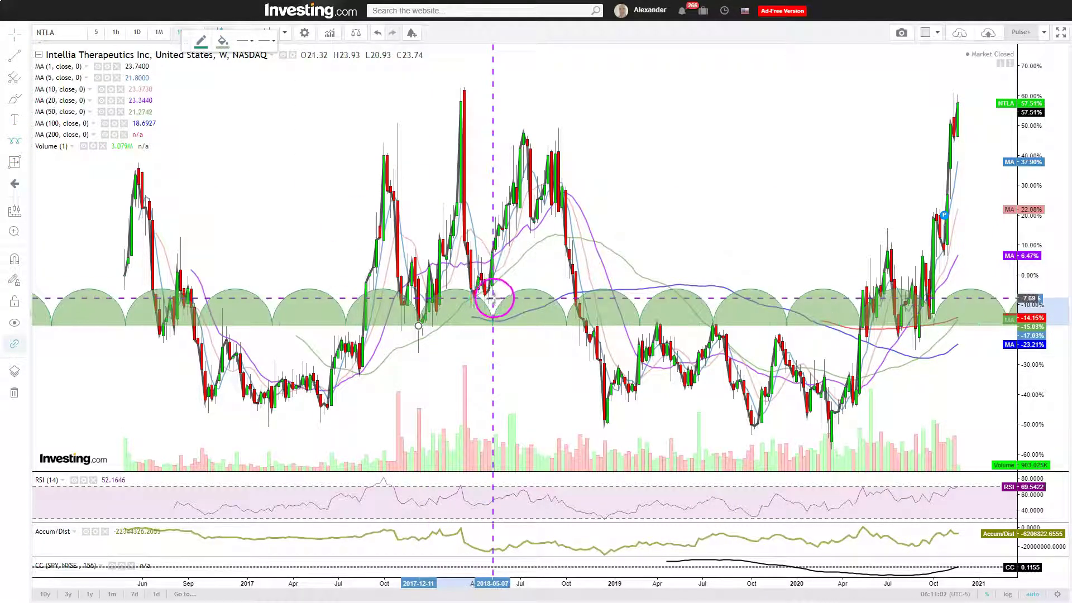
key(Escape)
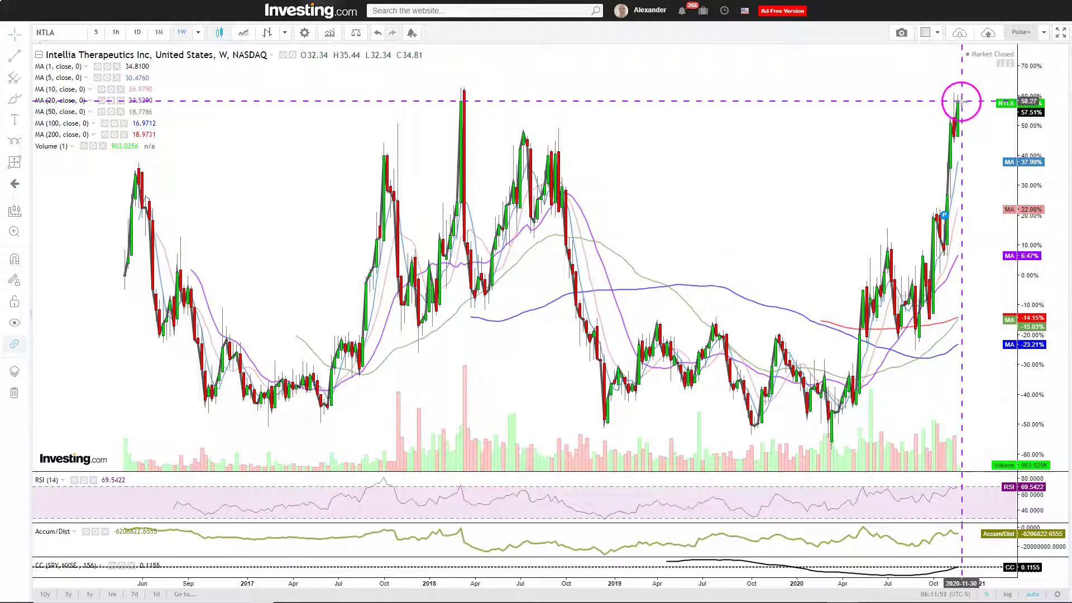
Step: Brush a thick magenta projection line from the July 2020 peak, rising in waves to about October 2021
drag(967, 263, 930, 271)
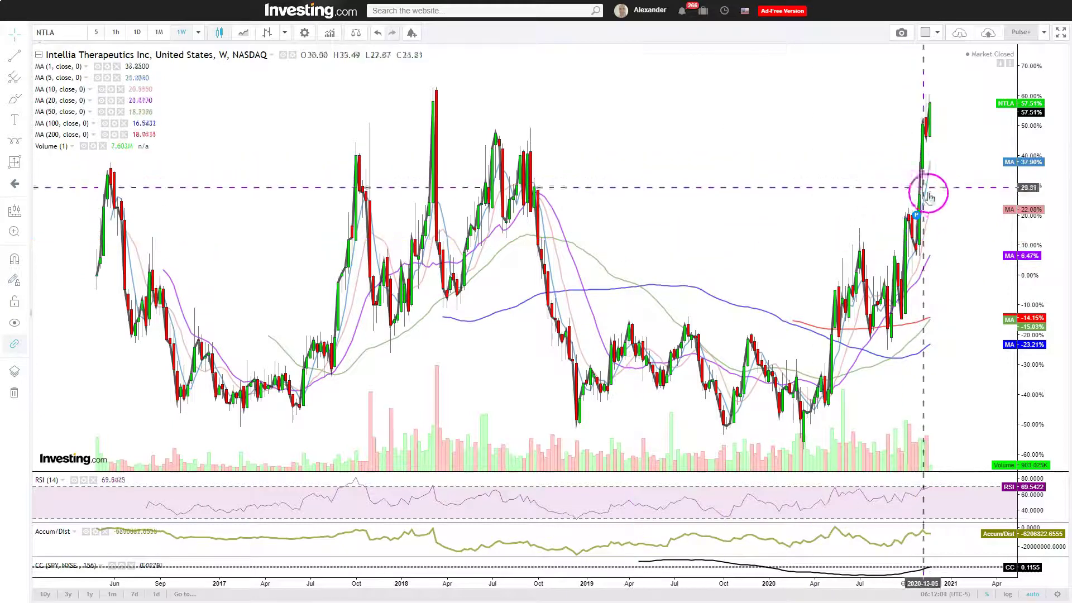
drag(935, 206, 860, 219)
click(12, 99)
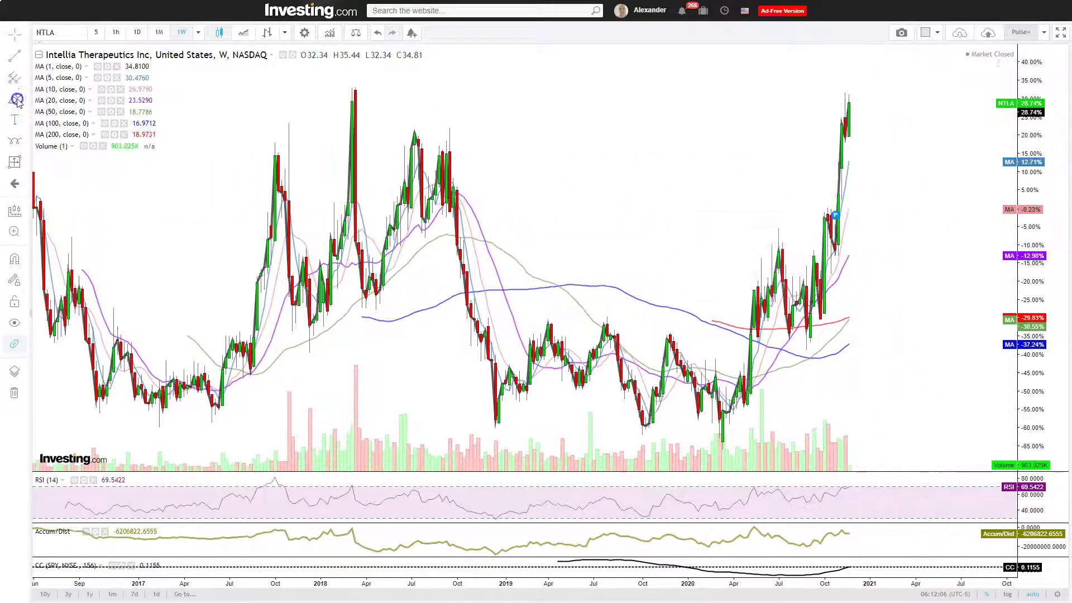
click(201, 40)
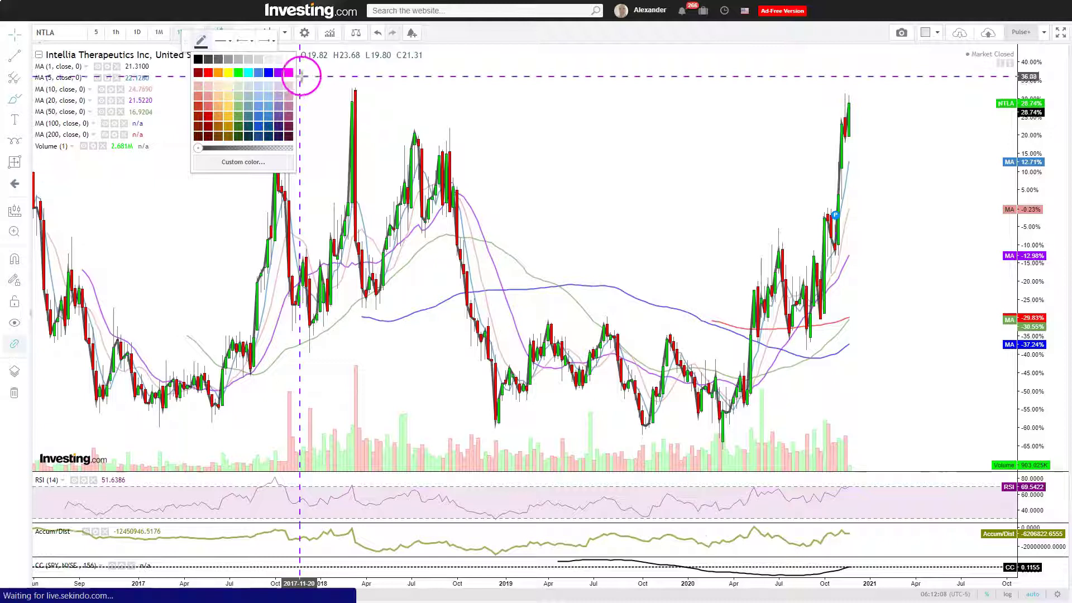
click(288, 72)
click(223, 41)
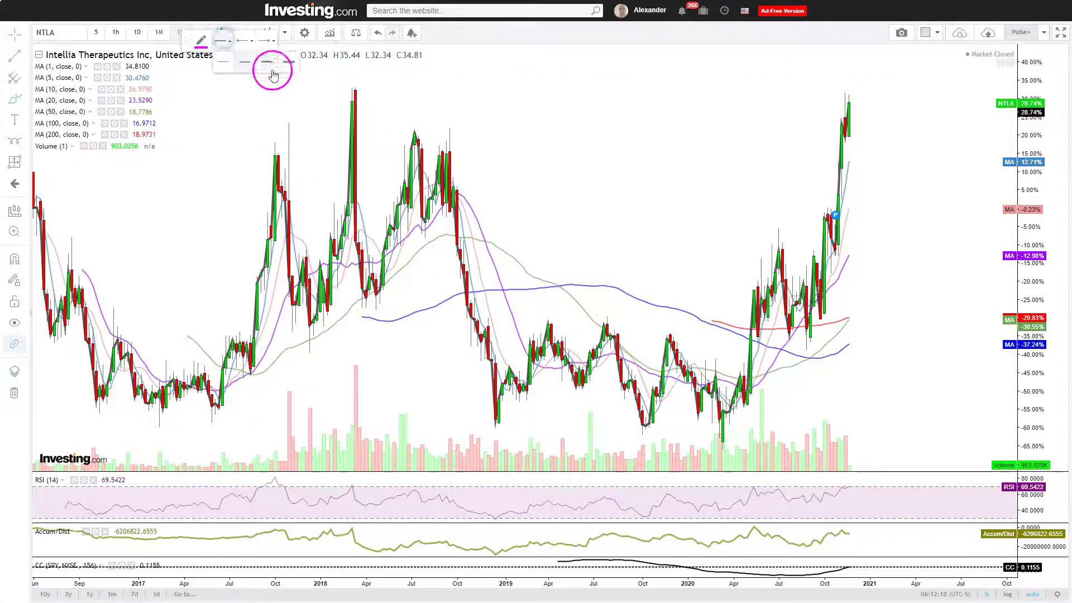
click(281, 66)
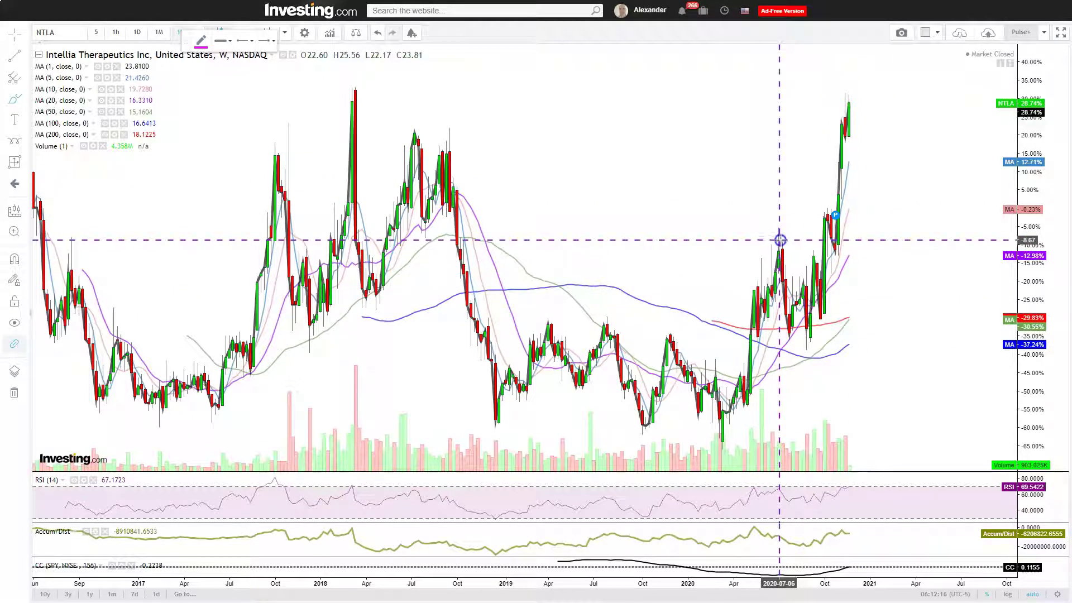
mouse_move(780, 240)
mouse_down()
mouse_move(816, 270)
mouse_move(857, 239)
mouse_move(860, 223)
mouse_move(890, 239)
mouse_move(945, 222)
mouse_move(943, 196)
mouse_move(996, 168)
mouse_move(1010, 95)
mouse_up()
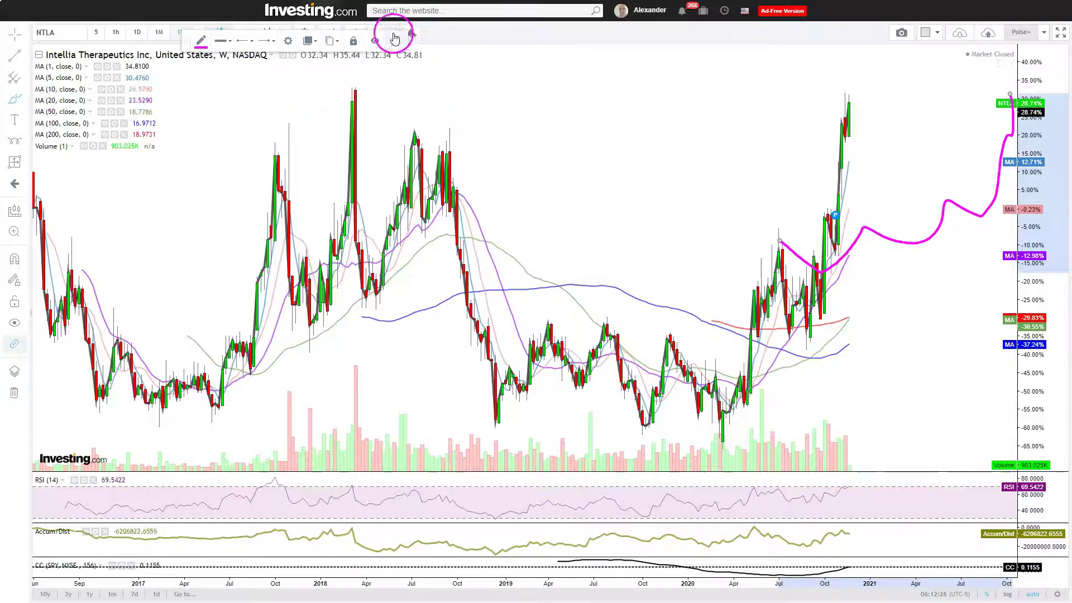
Step: Delete the magenta projection line and examine NTLA's full weekly price history with the crosshair
key(Delete)
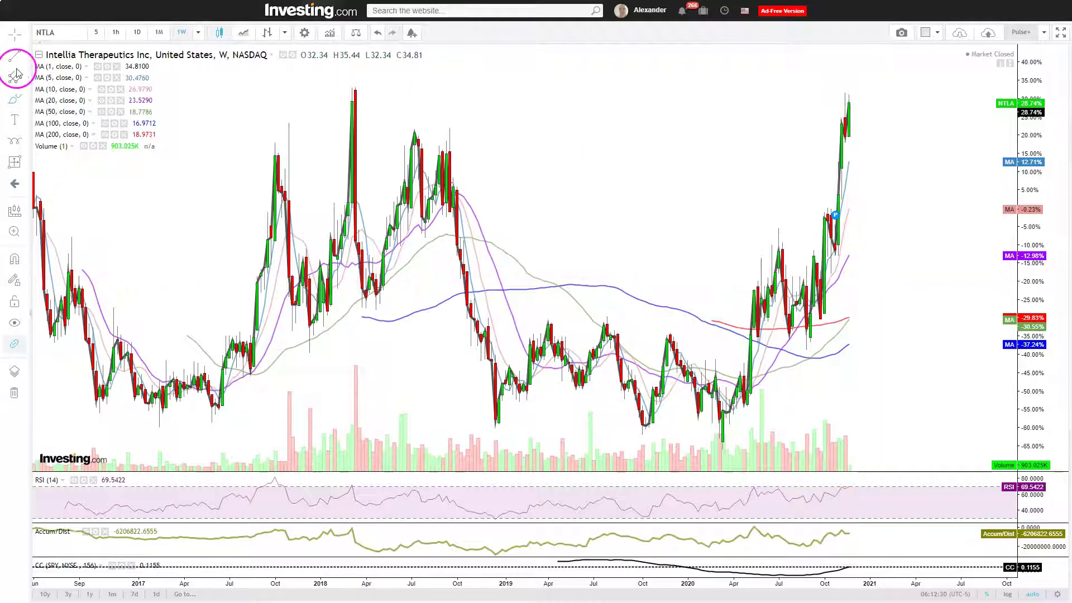
click(17, 32)
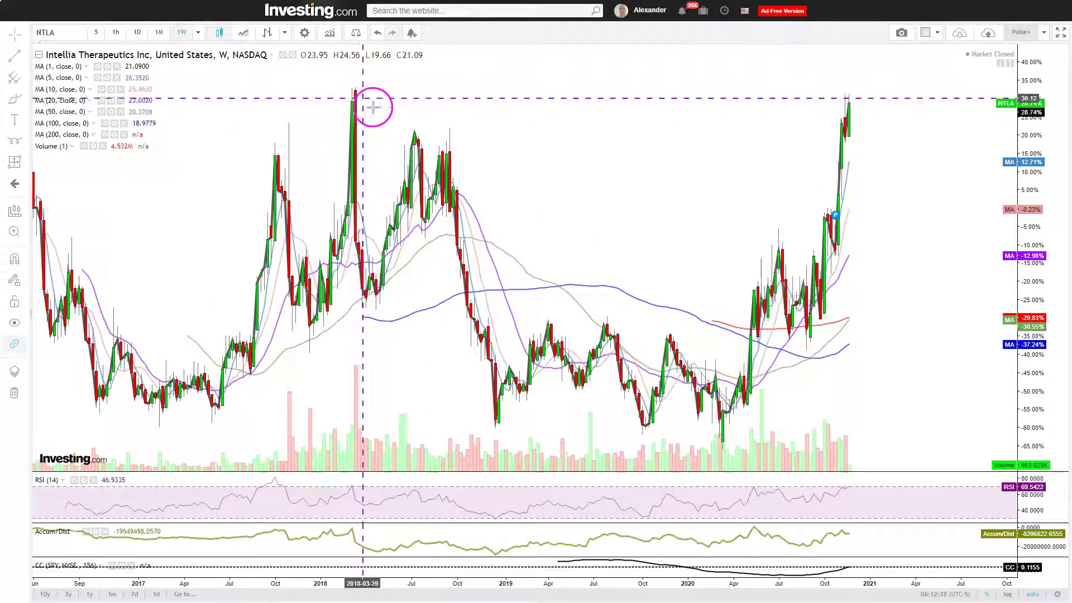
scroll(738, 238, down, 2)
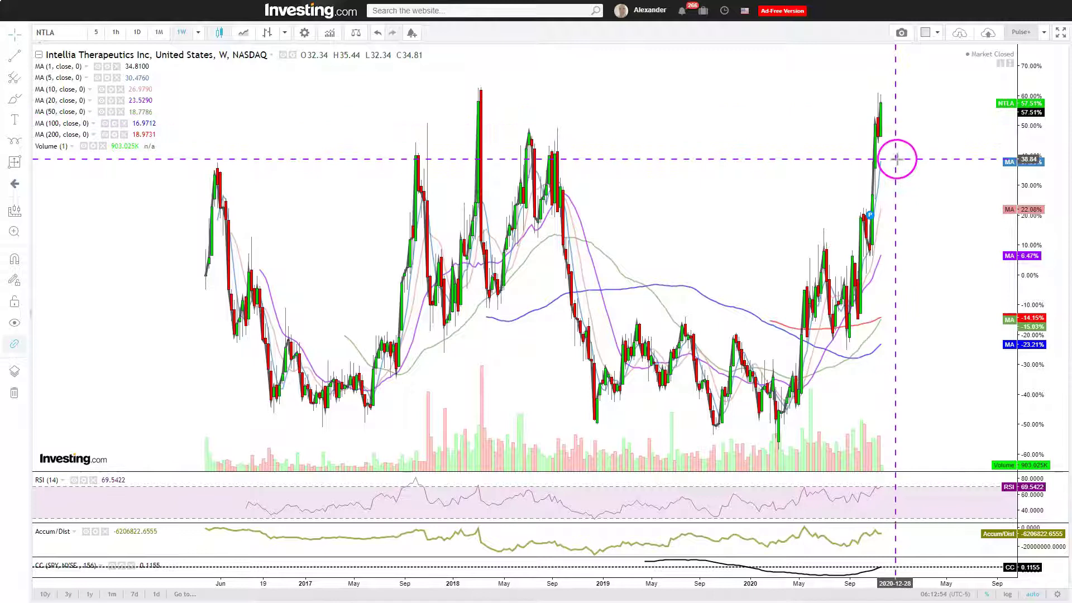
scroll(887, 151, up, 1)
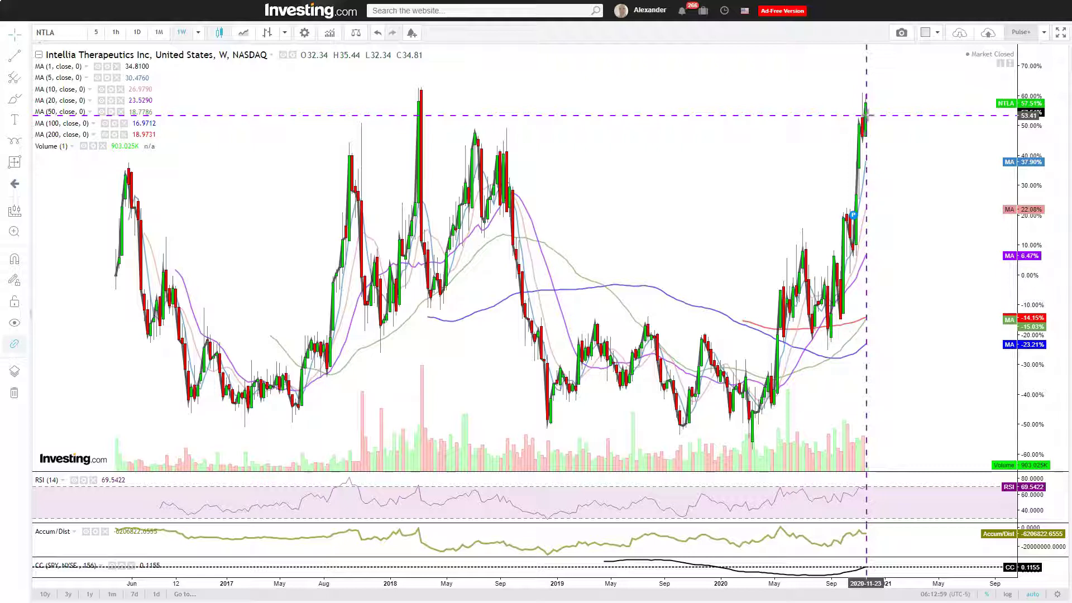
click(870, 137)
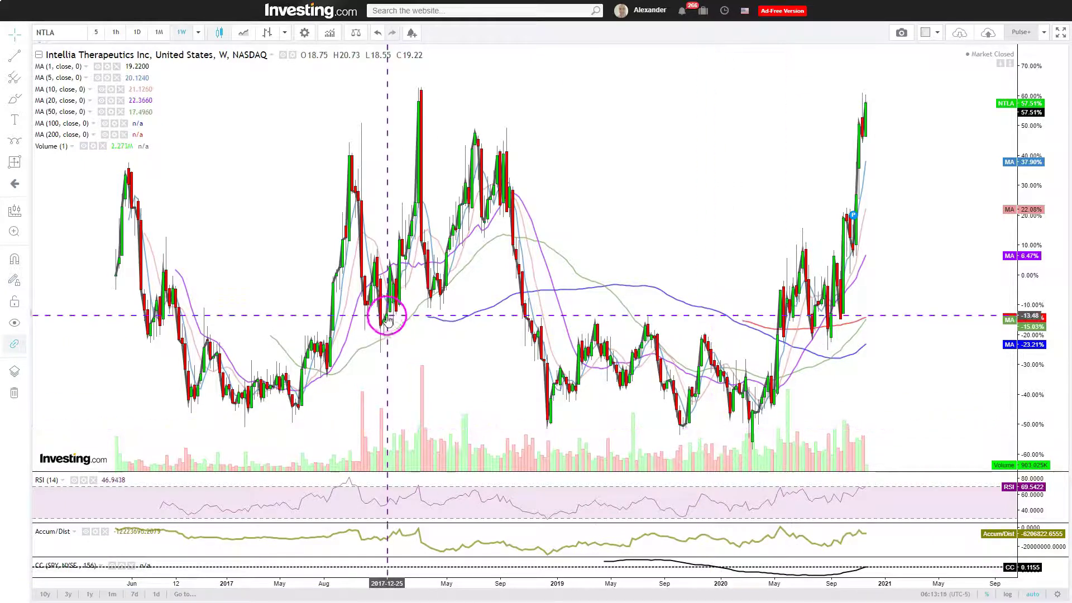
Step: Switch the NTLA chart to the daily interval, examine price action from 2017 to 2020, and leave full-screen view
click(137, 33)
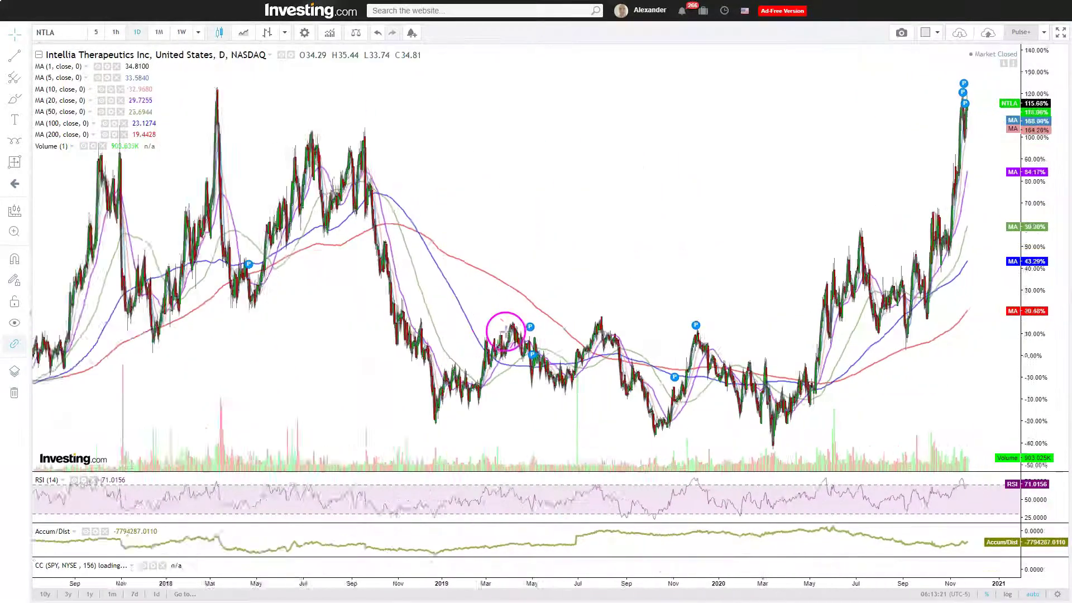
scroll(506, 331, up, 5)
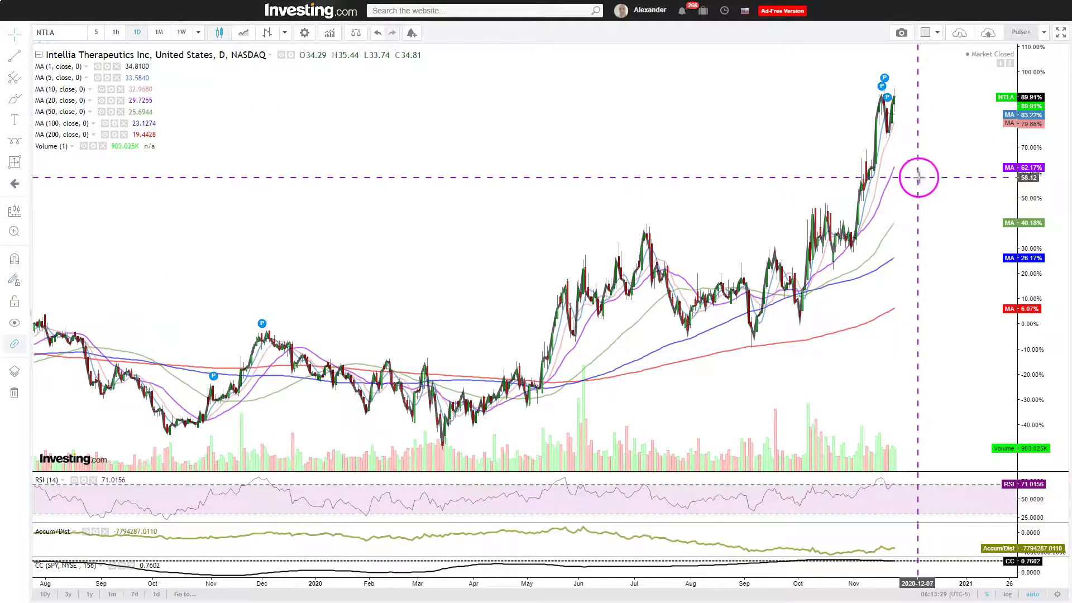
scroll(899, 157, down, 1)
scroll(923, 259, down, 1)
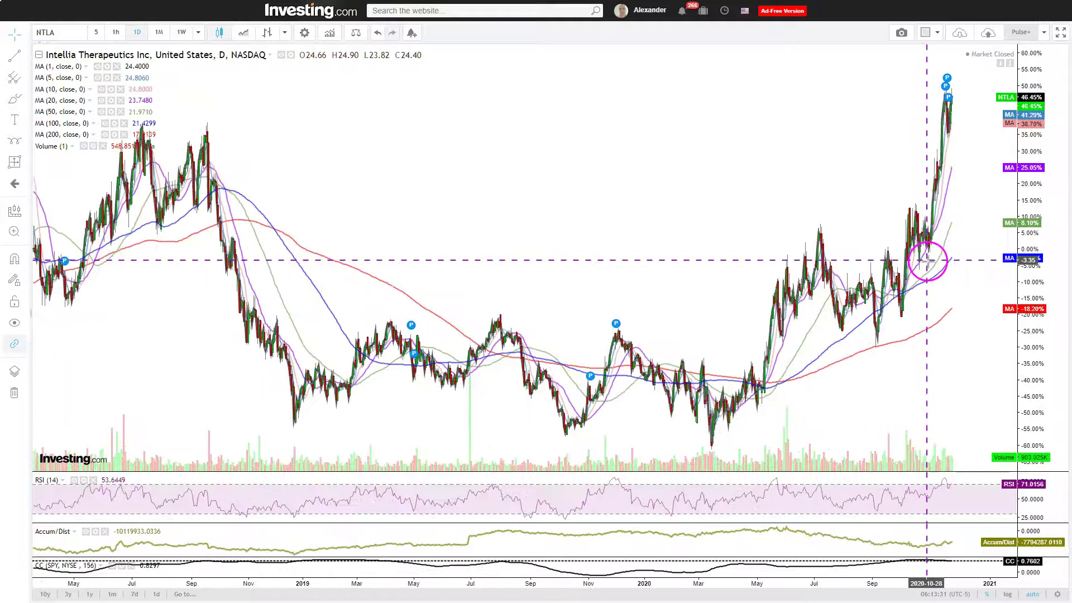
scroll(928, 261, down, 1)
drag(729, 266, 683, 270)
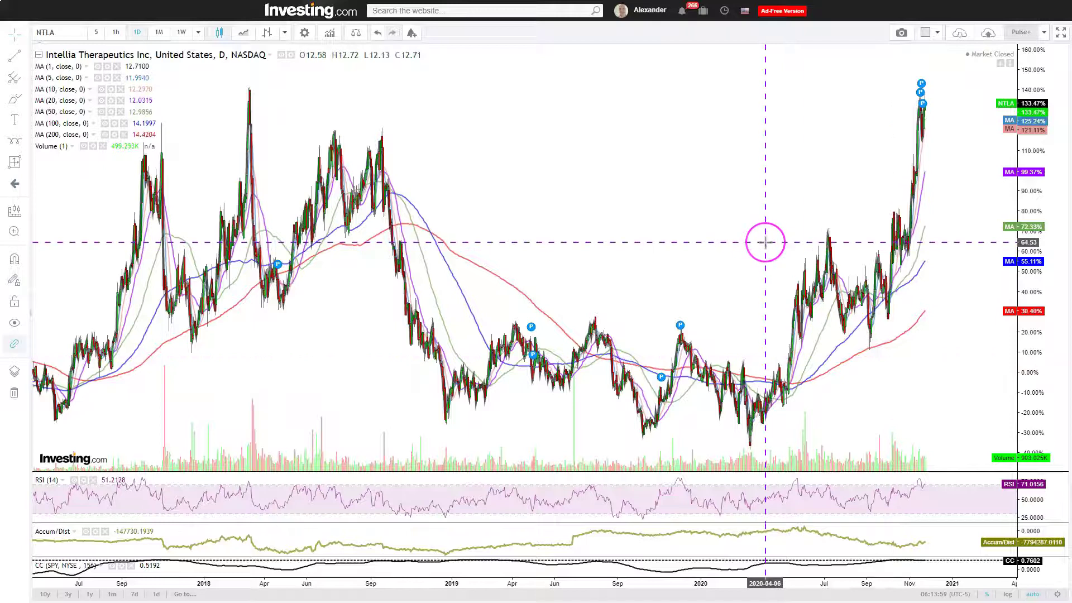
key(F11)
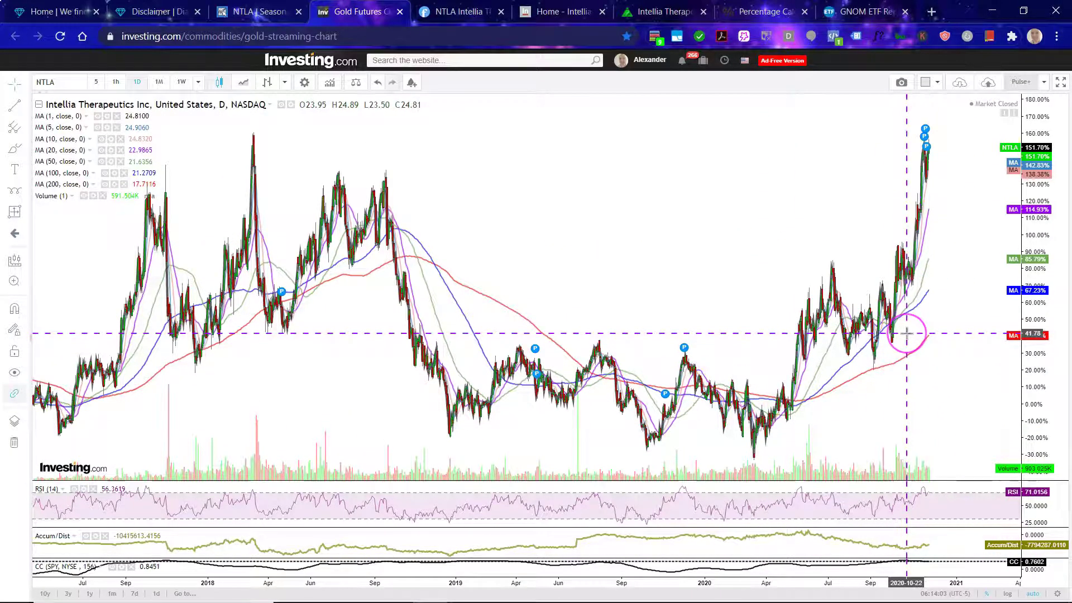
scroll(906, 333, up, 2)
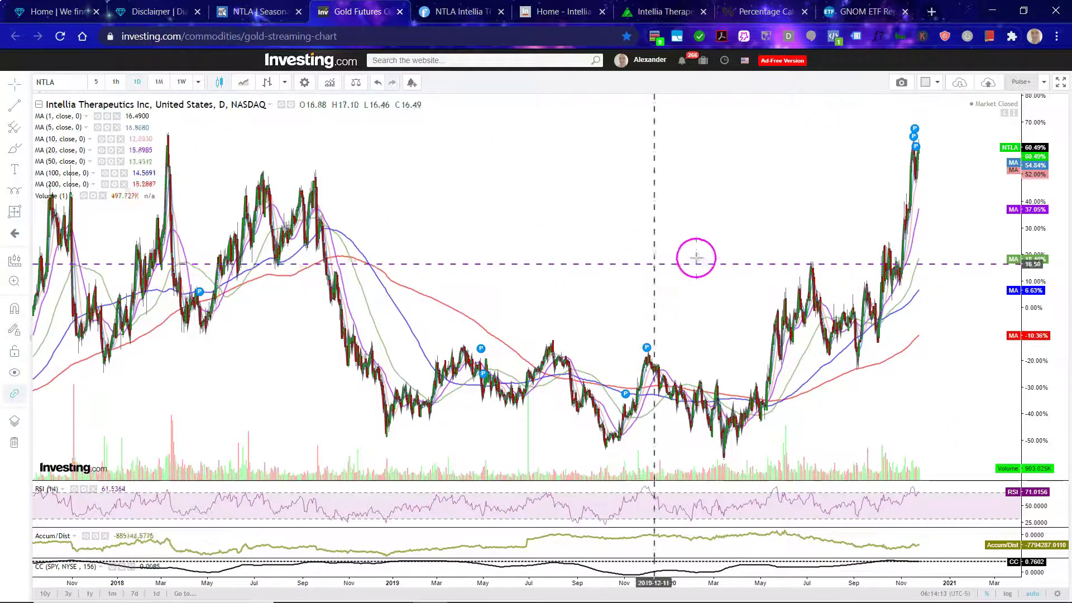
Step: Review NTLA's price chart, key ratios and analyst ratings on Finviz, and check the percentage change from 34.81 to 35.96 in Percentage Calculator
click(445, 16)
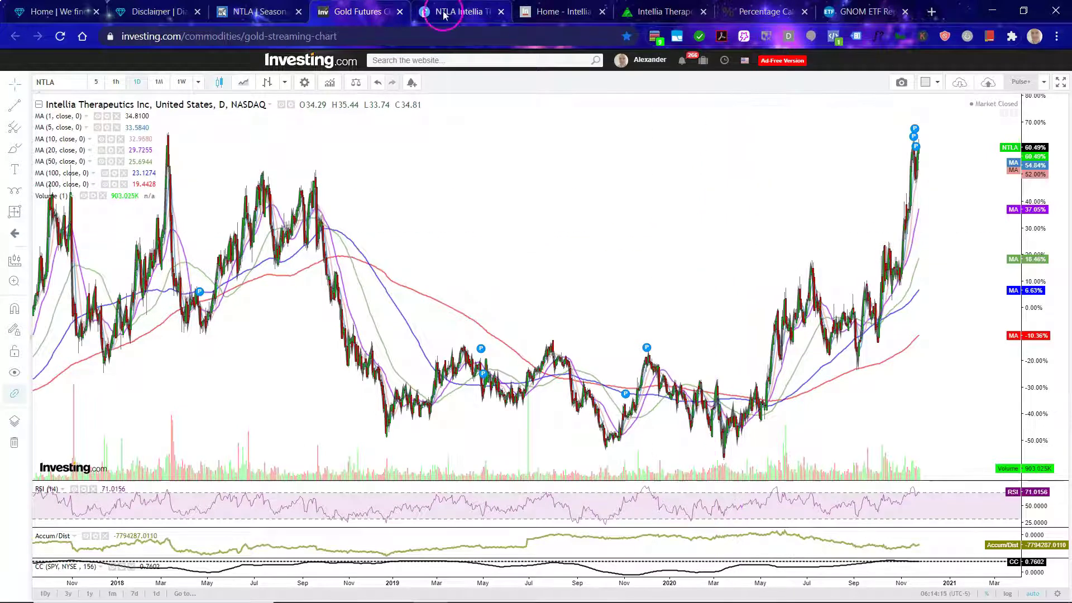
click(453, 13)
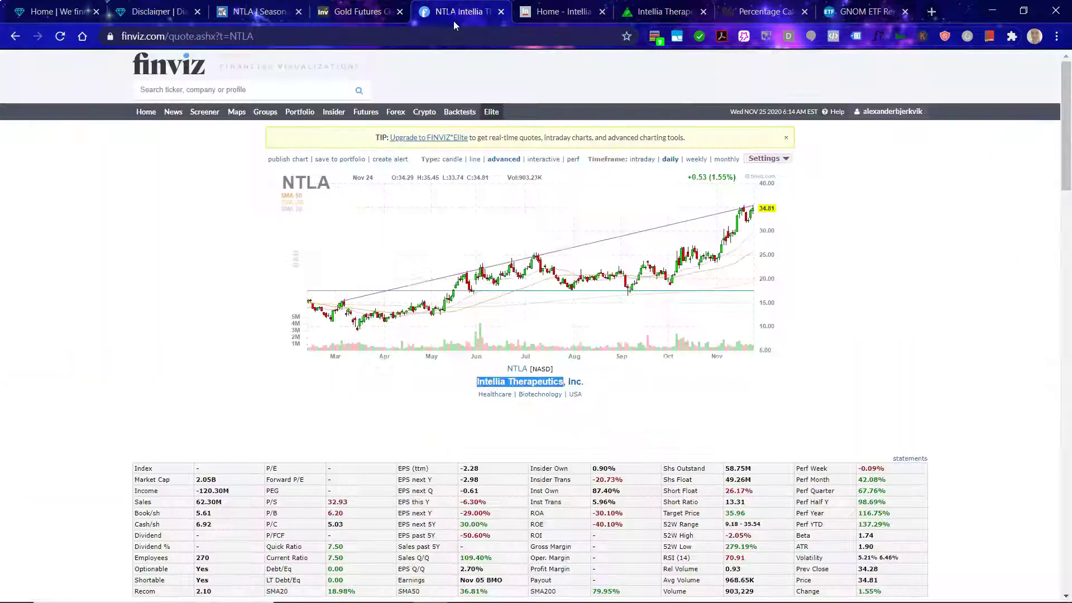
scroll(264, 343, down, 6)
scroll(468, 330, up, 6)
click(467, 329)
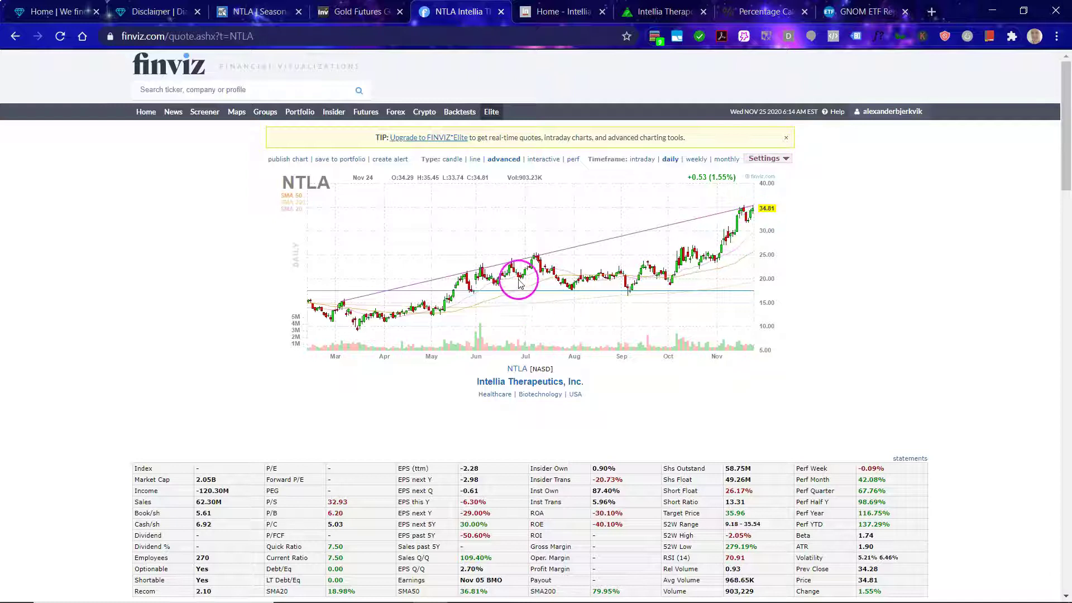
scroll(625, 385, down, 3)
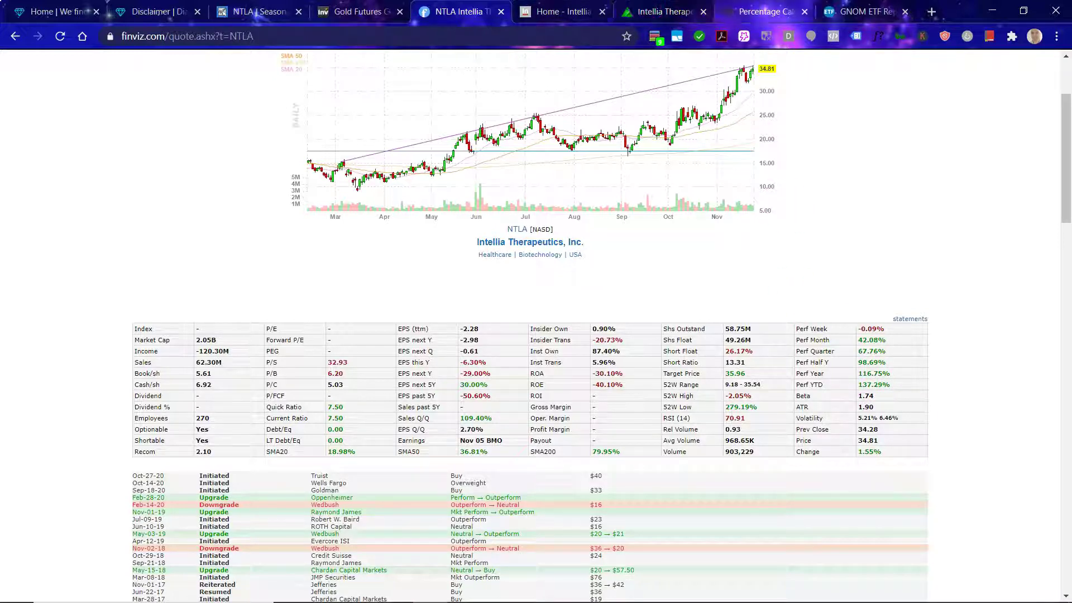
click(765, 11)
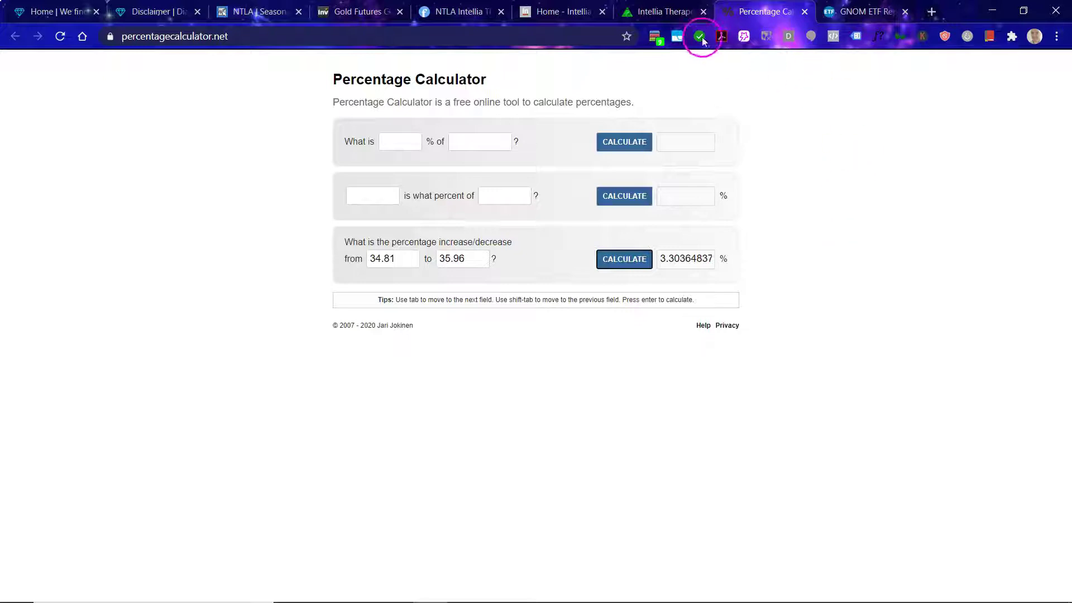
Step: Review the Zacks quote overview for Intellia Therapeutics, including its rank, style scores and key earnings data
click(628, 13)
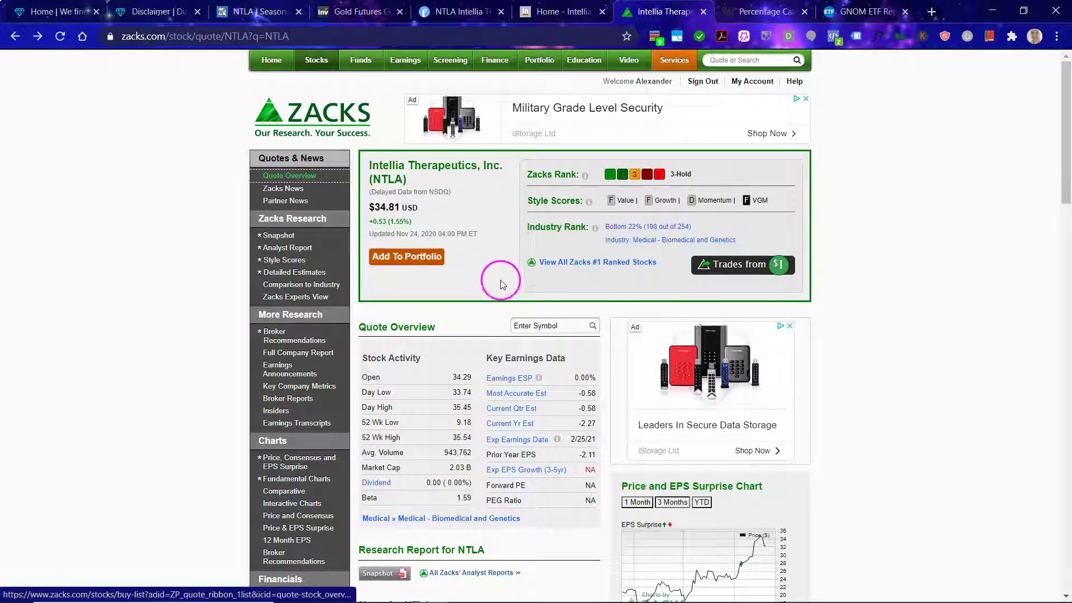
scroll(500, 281, down, 2)
scroll(454, 342, down, 9)
scroll(454, 342, up, 11)
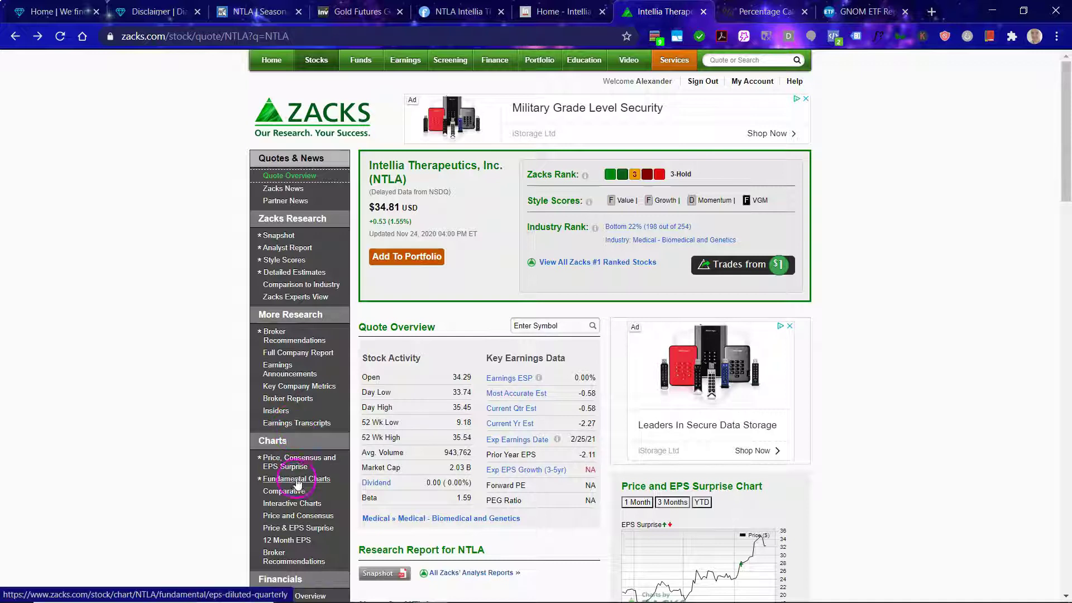
Step: Open the Zacks Financial Overview for NTLA and examine its fundamental ratios
scroll(301, 488, down, 2)
click(300, 459)
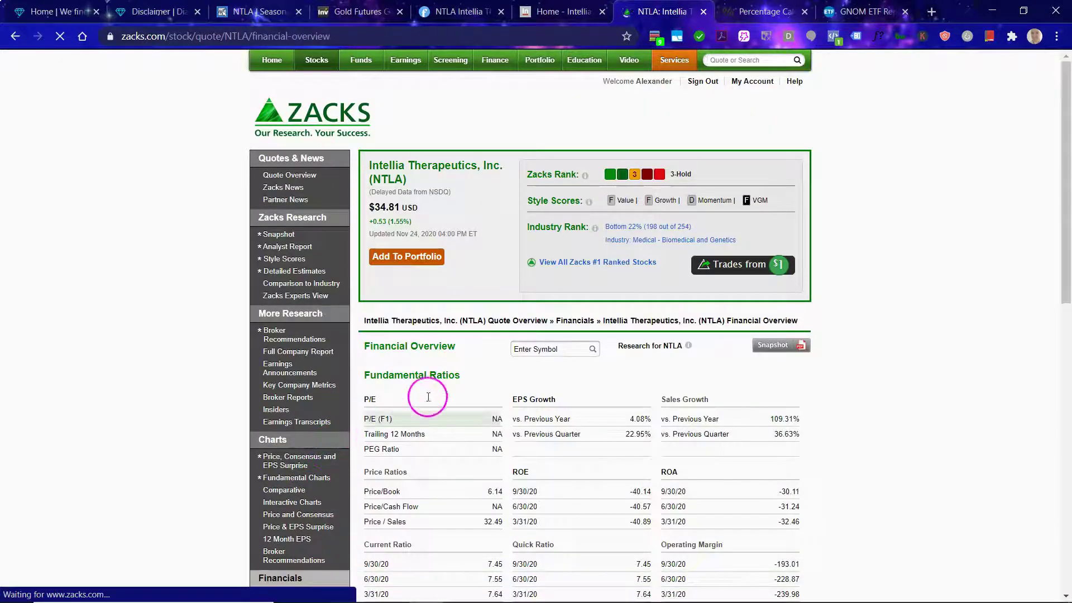
scroll(468, 429, down, 2)
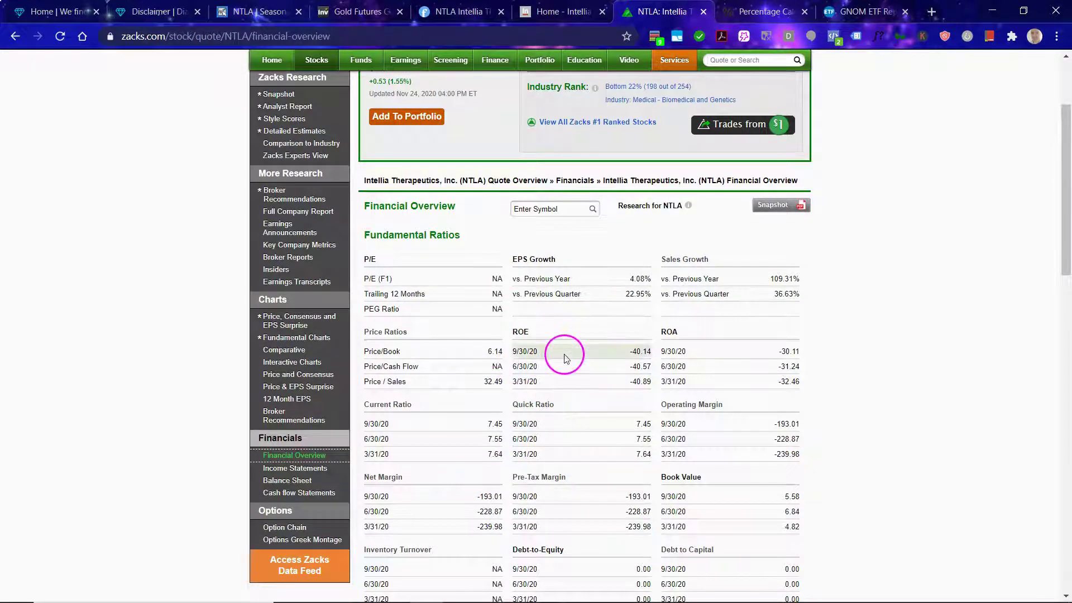
scroll(564, 354, down, 1)
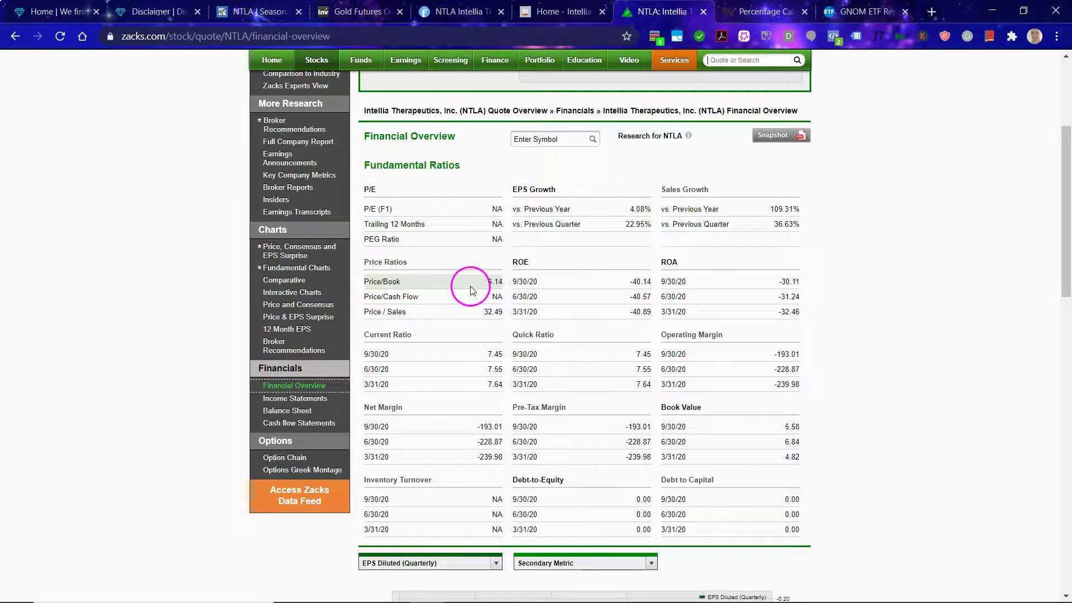
scroll(488, 276, up, 3)
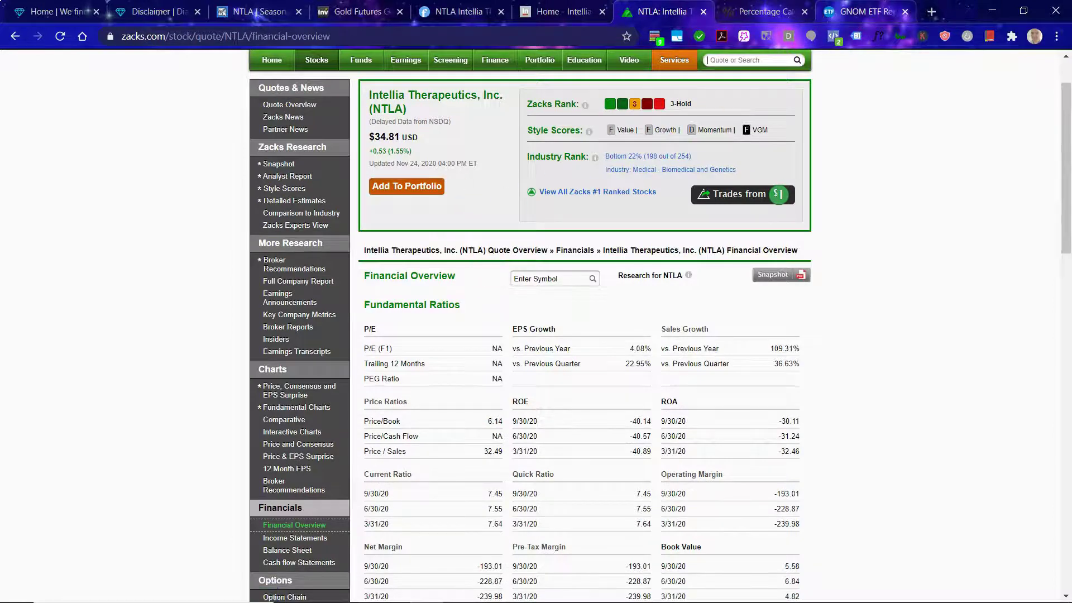
Step: Review the GNOM fund's description, summary data and portfolio data on ETF.com
click(862, 11)
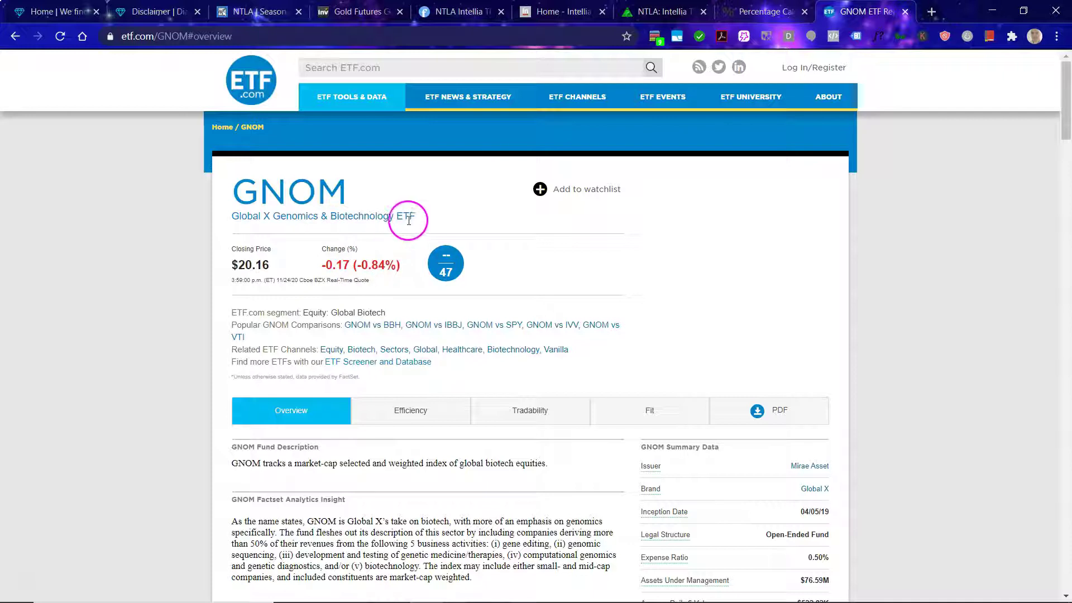
scroll(555, 254, down, 4)
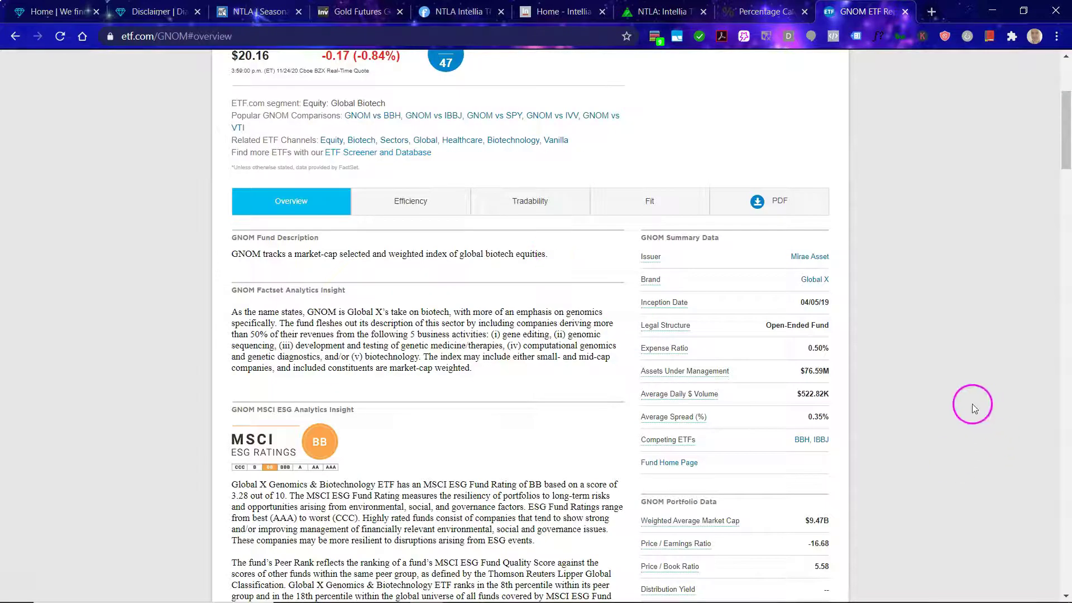
scroll(953, 404, down, 3)
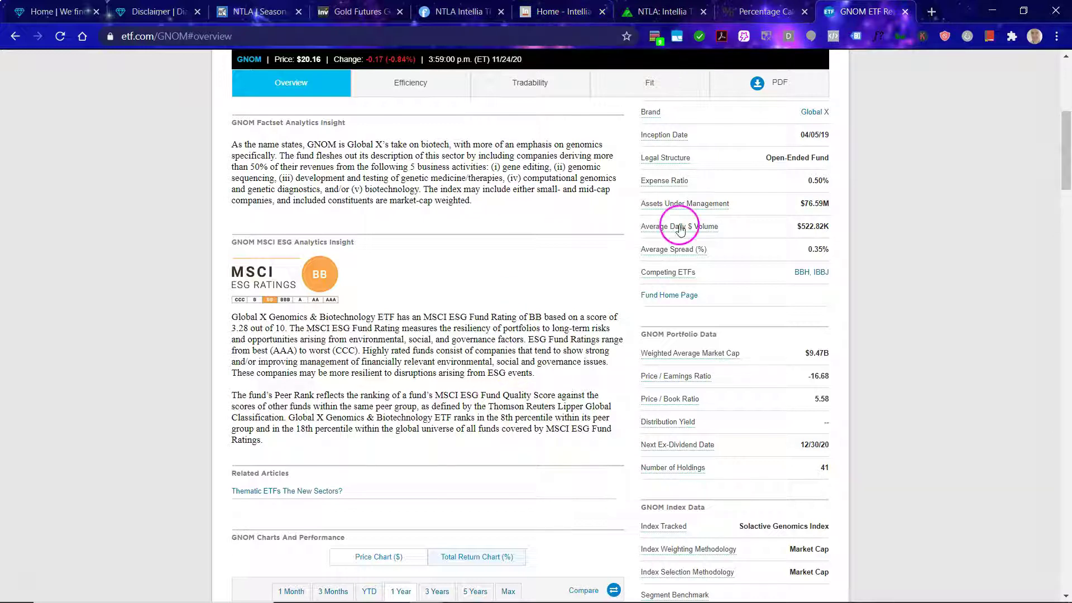
scroll(592, 246, up, 1)
scroll(592, 245, up, 5)
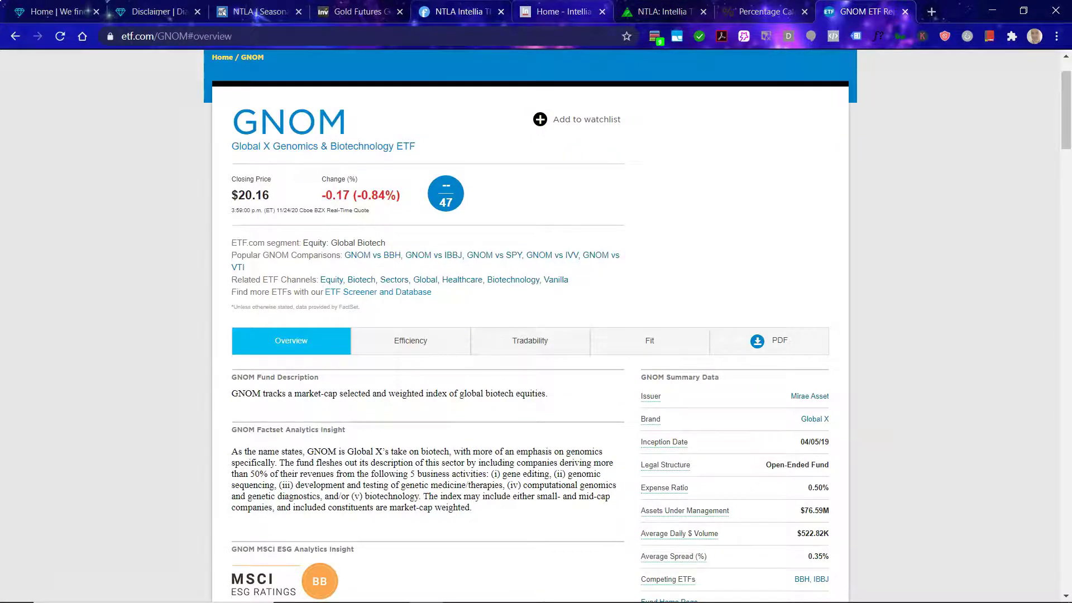
Step: Revisit the NTLA seasonality chart on StockCharts and go to the Diamond Arm home page
click(459, 12)
click(373, 12)
click(258, 12)
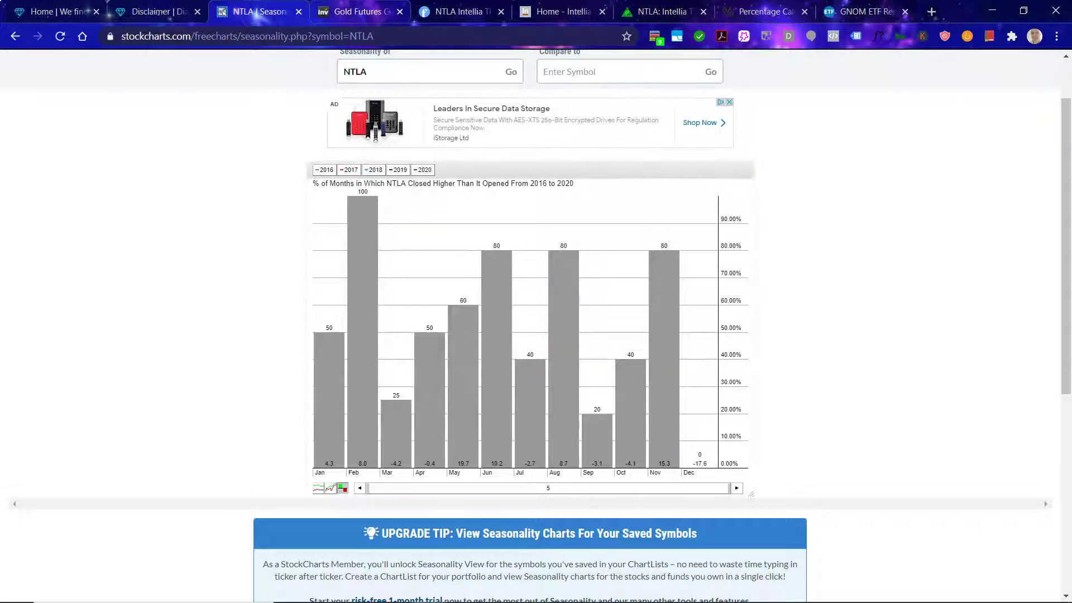
click(358, 12)
click(158, 11)
click(61, 12)
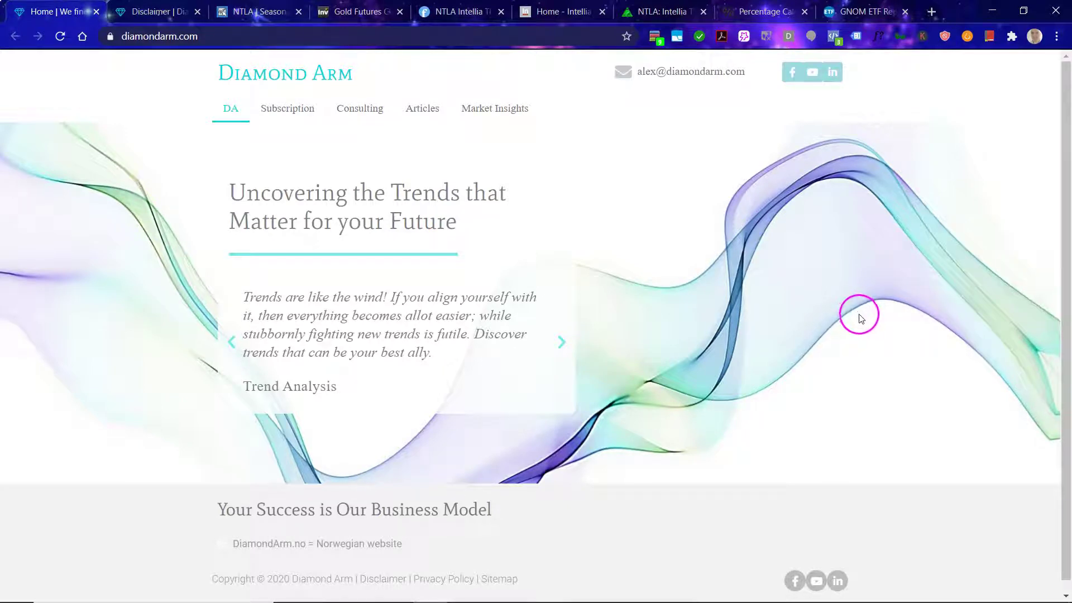
Step: Return to the daily NTLA chart on Investing.com and examine the price swings from 2016 to 2020, especially around late 2017
click(357, 11)
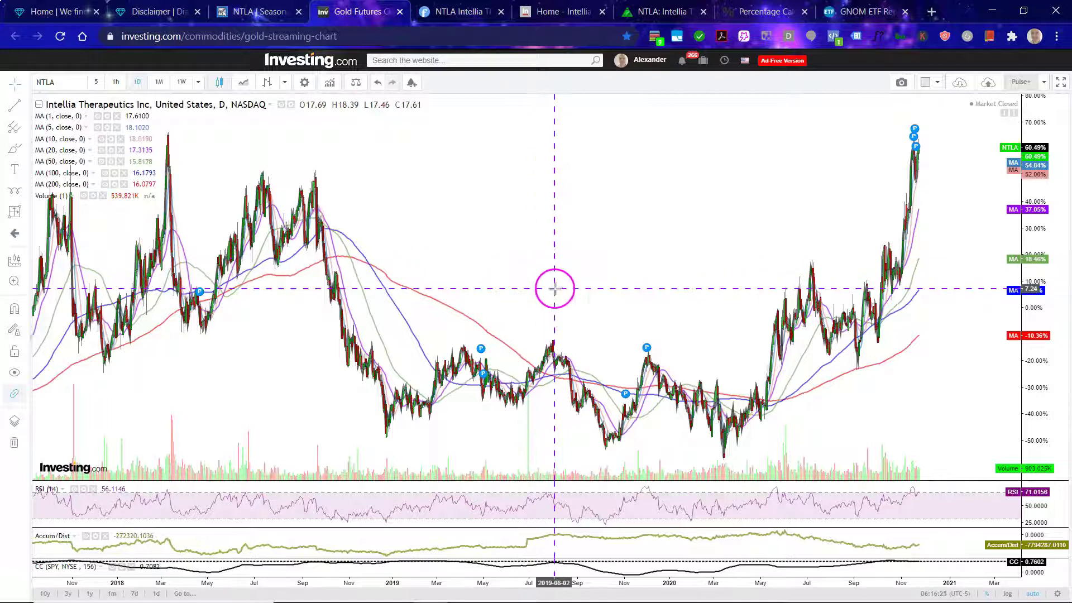
scroll(753, 313, down, 3)
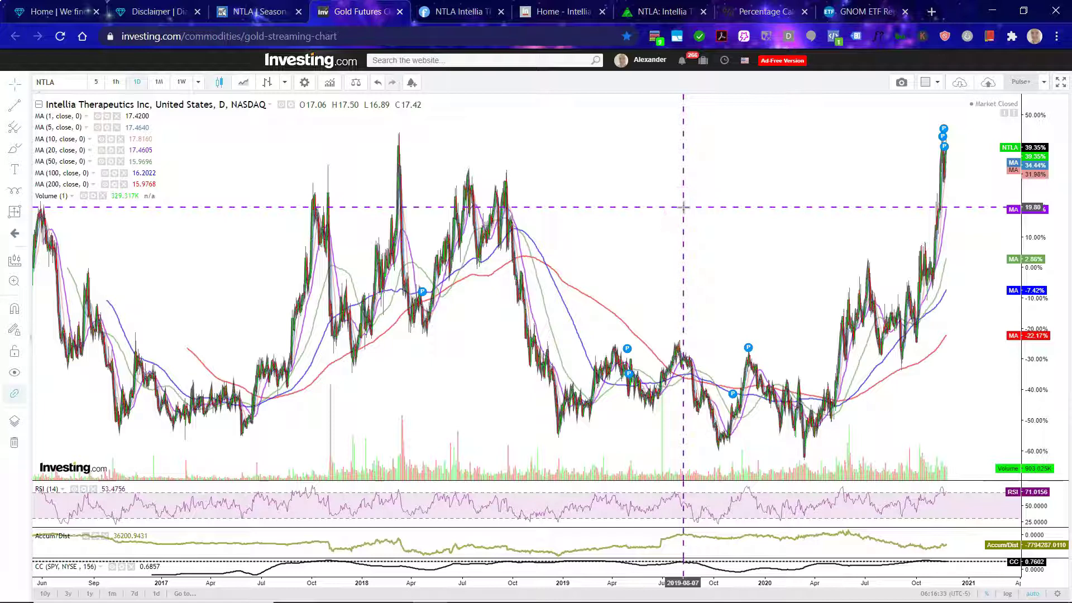
click(436, 183)
click(337, 179)
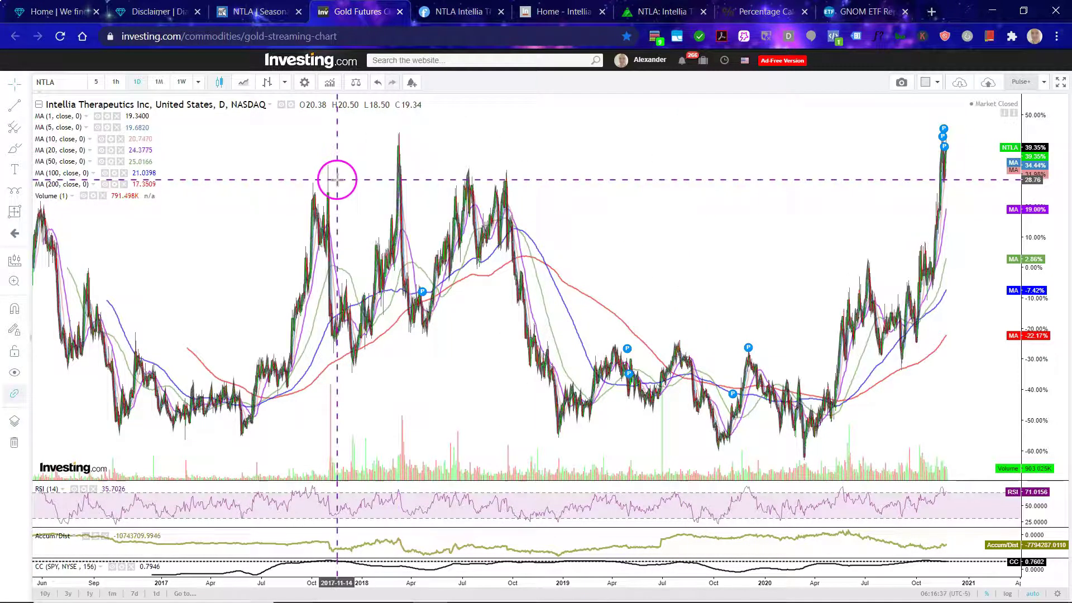
click(350, 172)
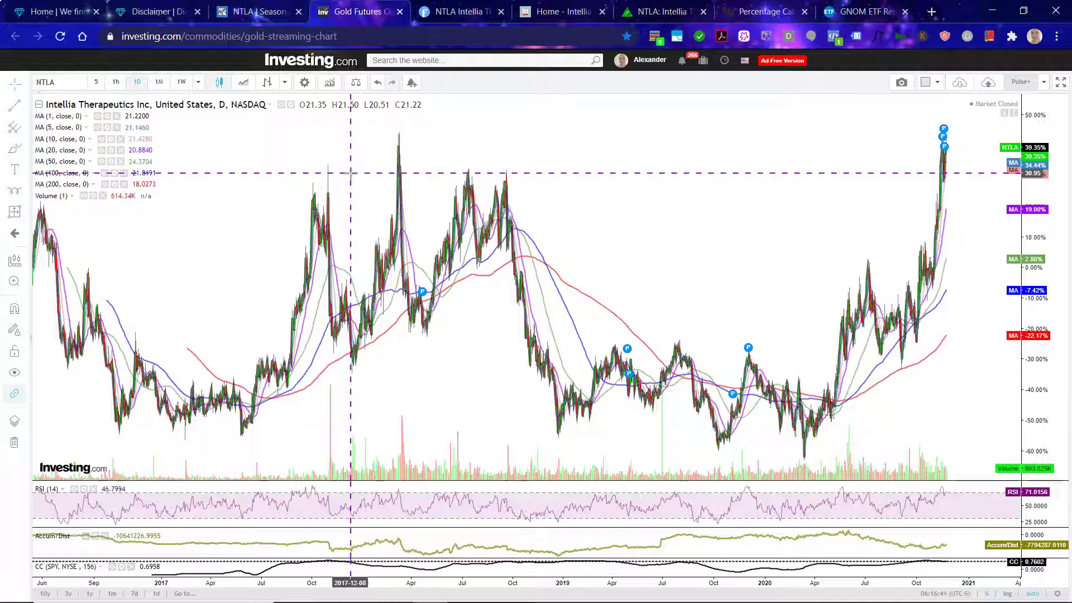
click(361, 191)
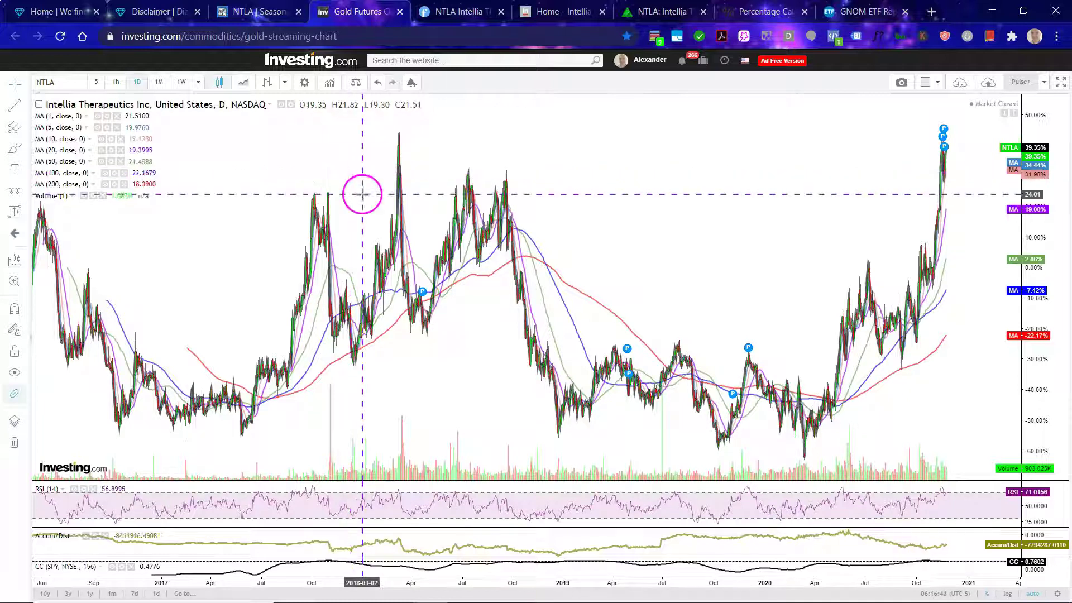
click(326, 196)
click(494, 331)
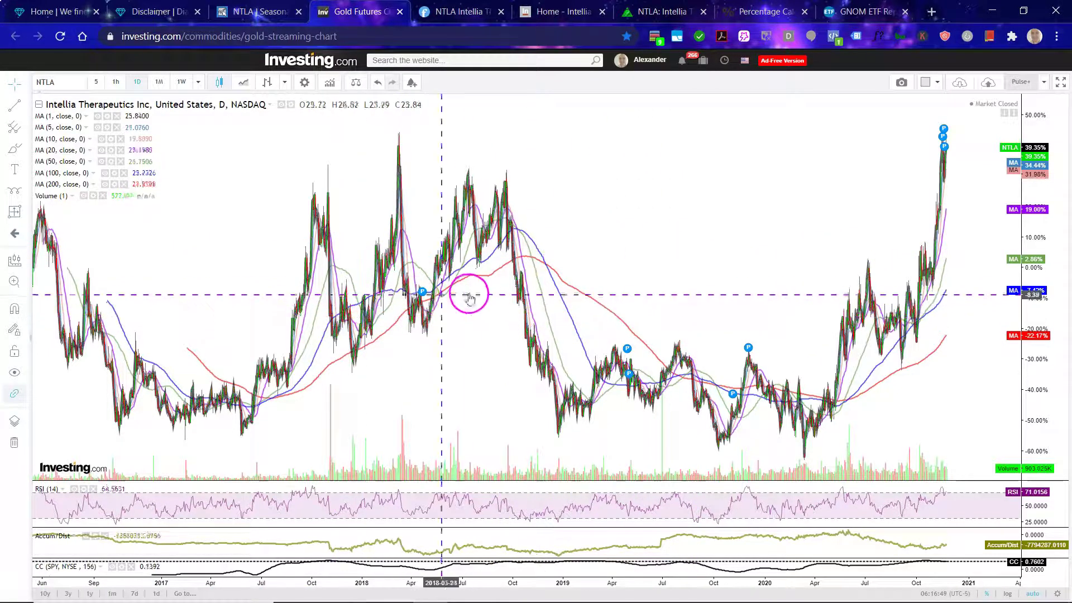
Step: Switch the NTLA chart to the weekly interval to examine the mid-2020 lows, and return to the Diamond Arm home page
click(181, 82)
scroll(517, 373, up, 3)
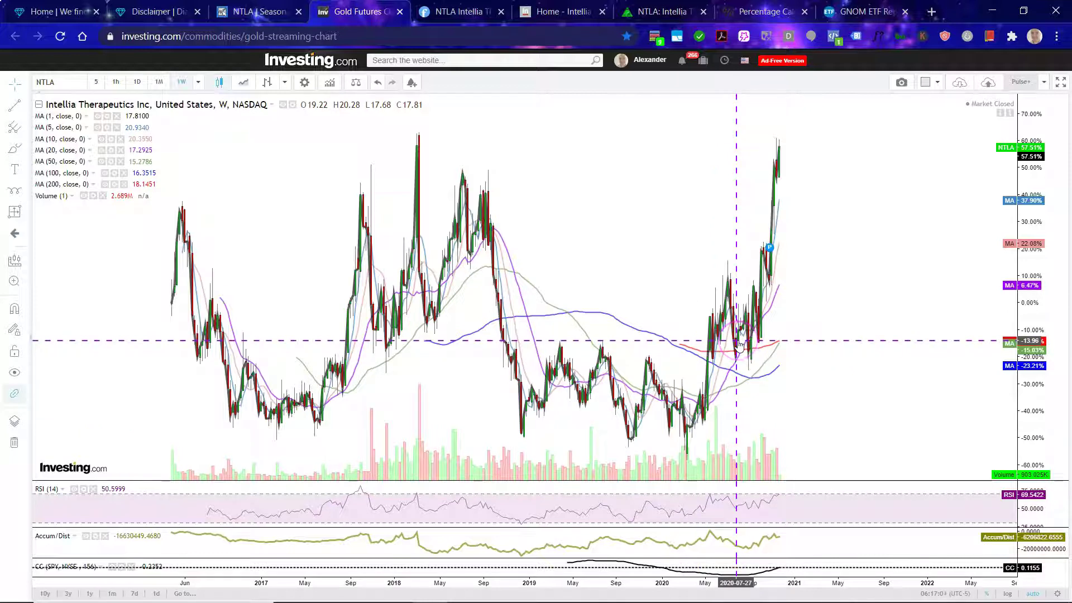
click(741, 363)
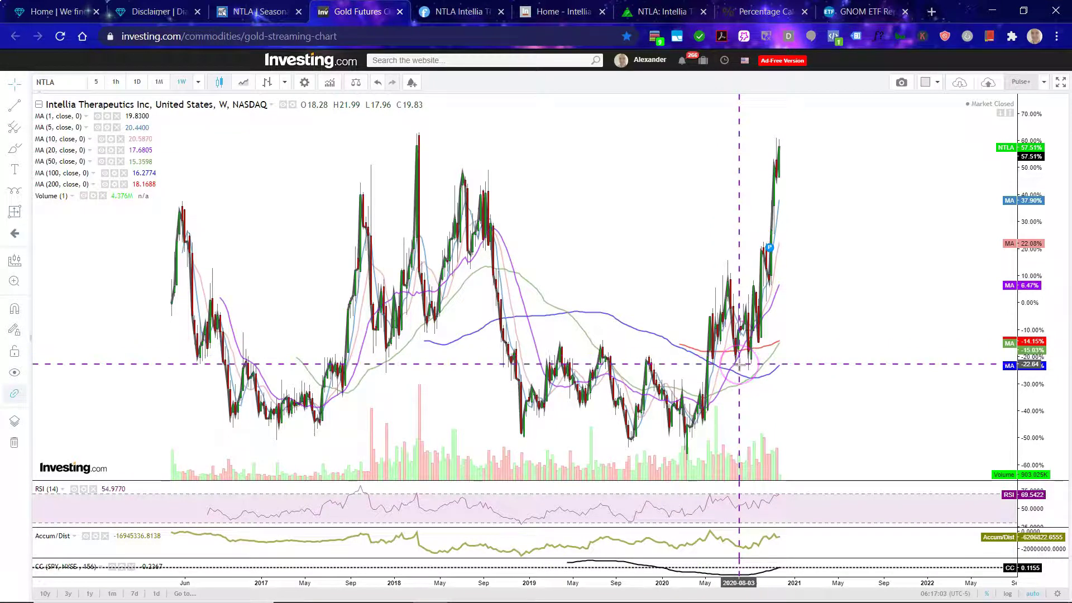
click(725, 379)
click(157, 11)
click(56, 11)
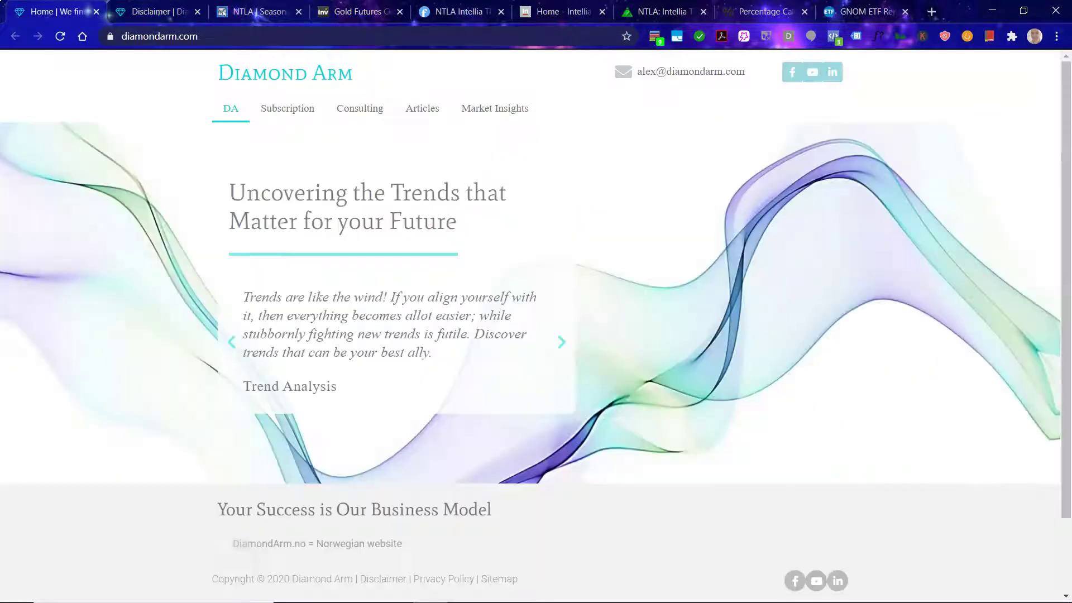